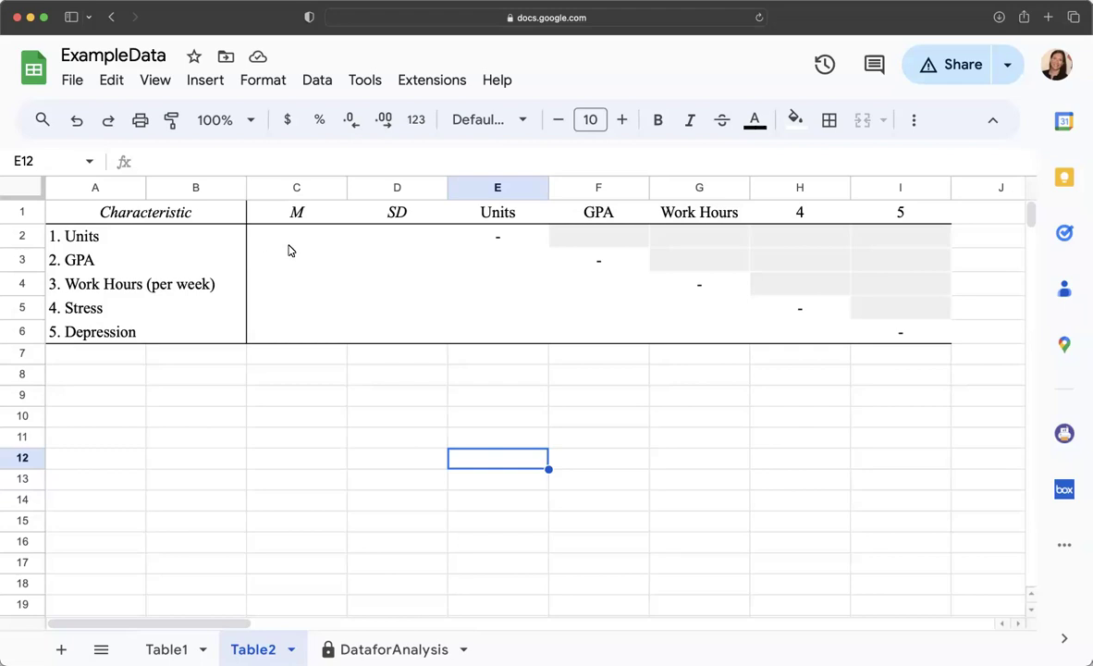
Calculate the mean of Units in cell C2 with =average(DataforAnalysis!A2:A).
{"action": "left_click", "coordinate": [321, 242]}
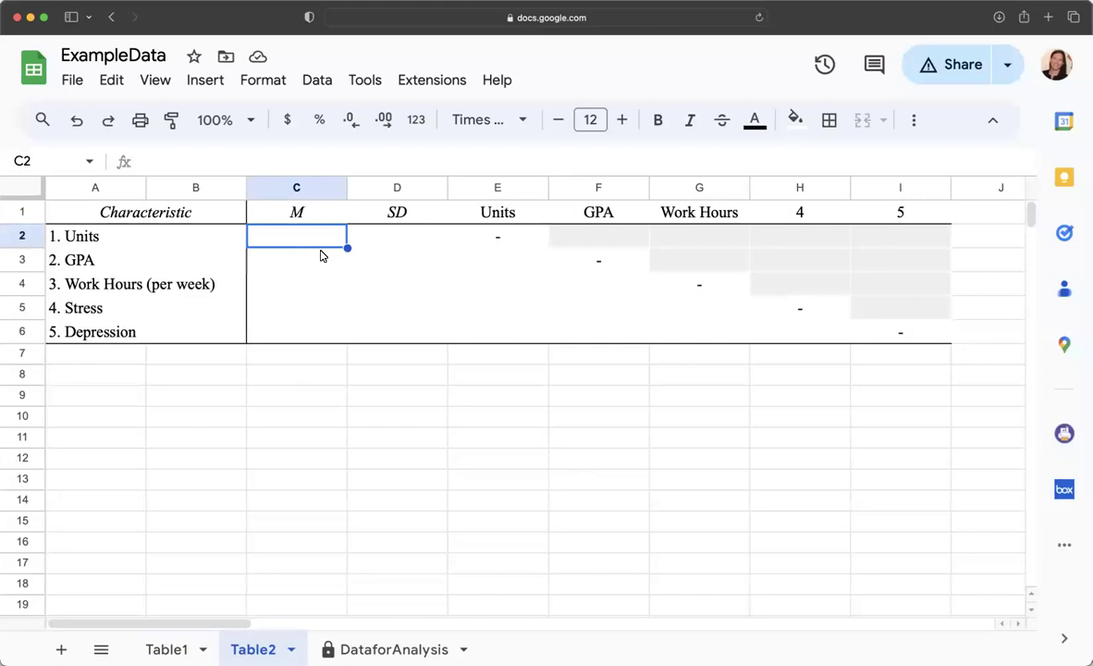
{"action": "left_click", "coordinate": [313, 218]}
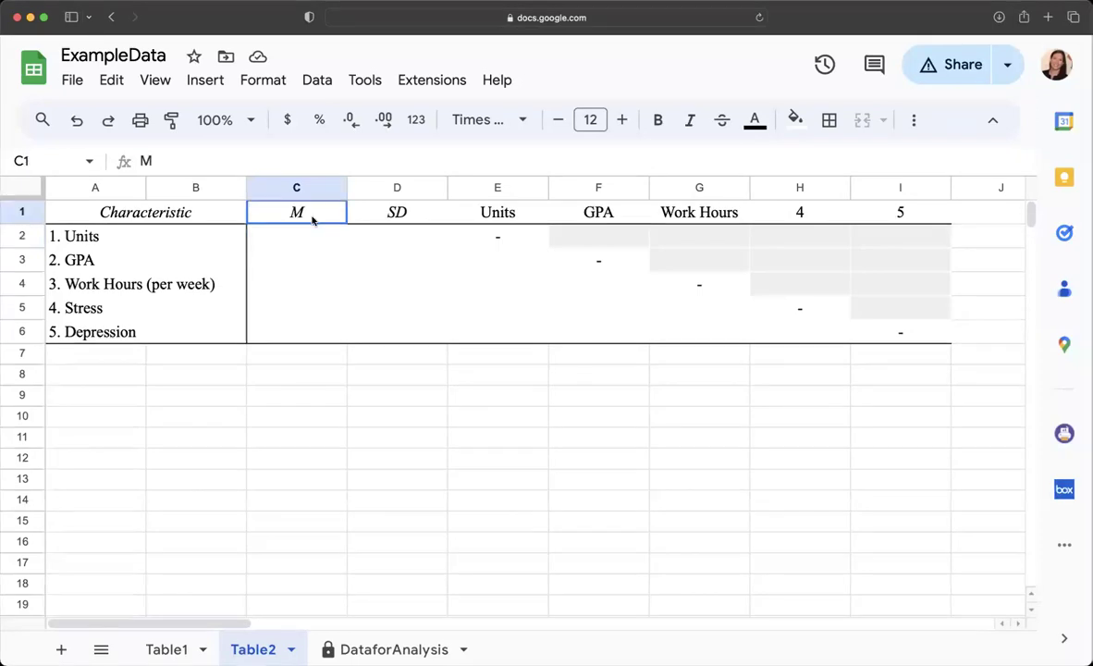
{"action": "left_click", "coordinate": [384, 218]}
{"action": "left_click", "coordinate": [314, 241]}
{"action": "type", "text": "=average"}
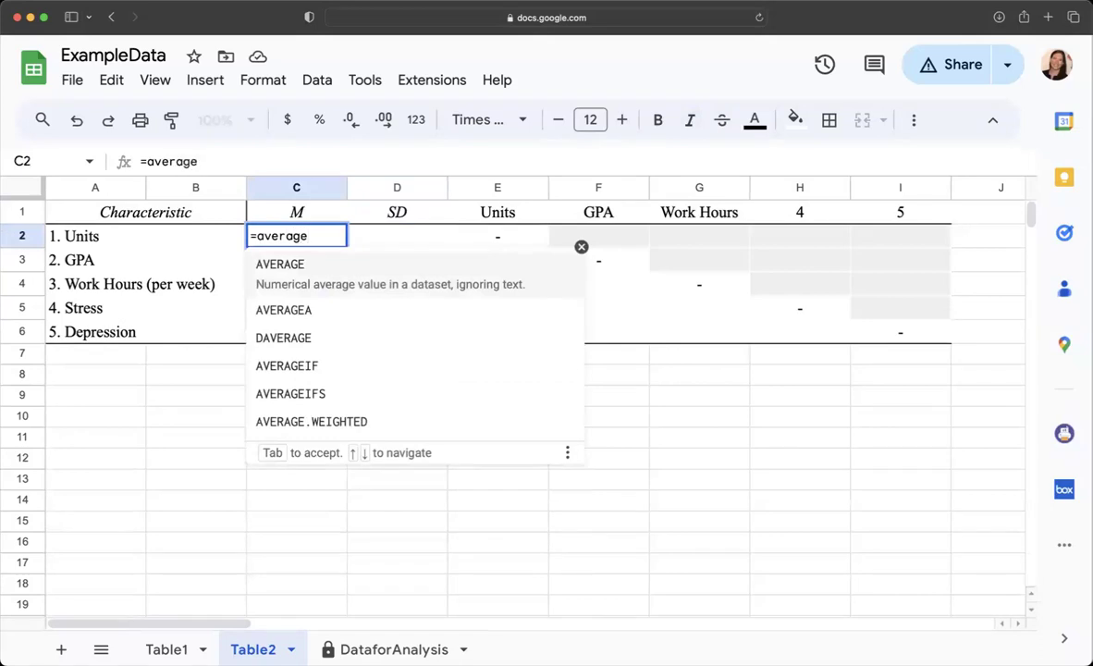
{"action": "type", "text": "("}
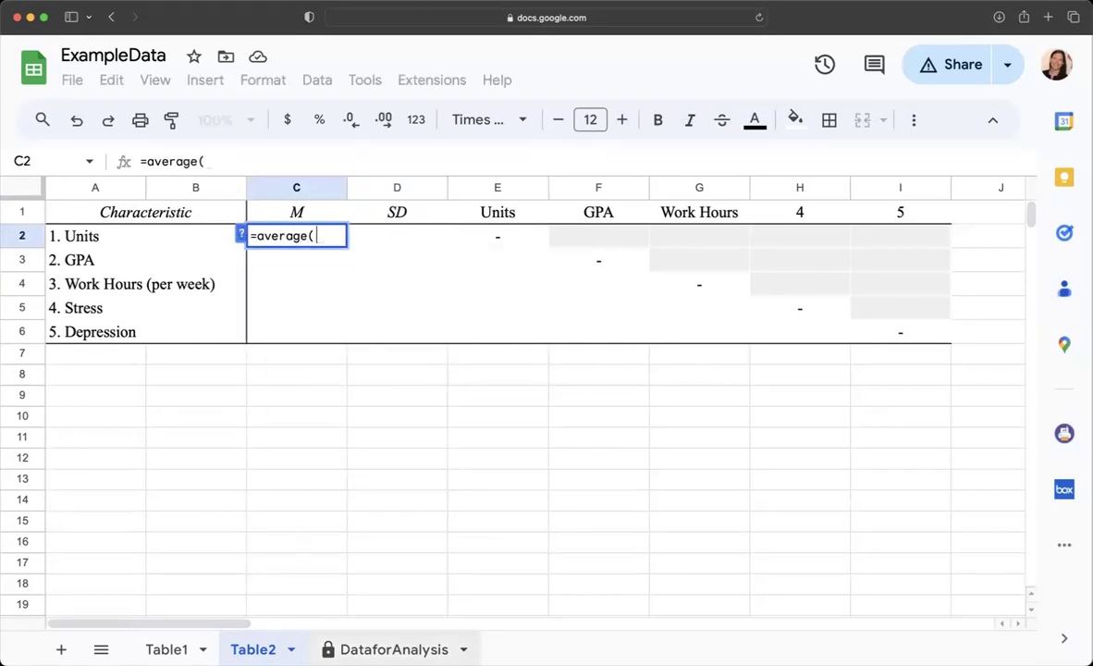
{"action": "left_click", "coordinate": [409, 588]}
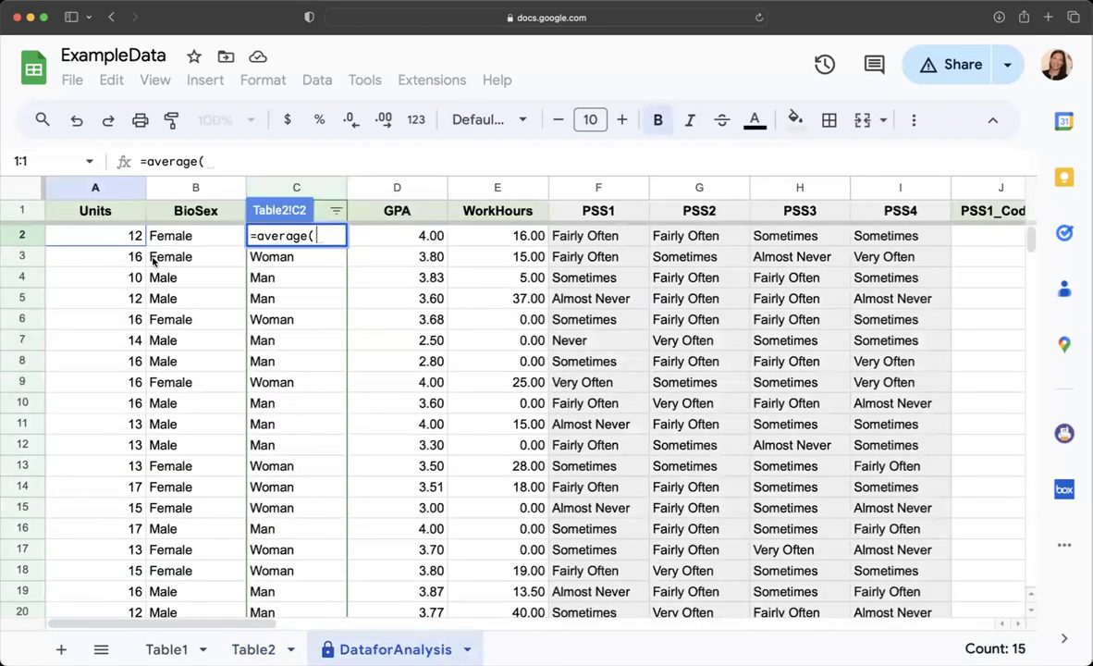
{"action": "left_click", "coordinate": [118, 238]}
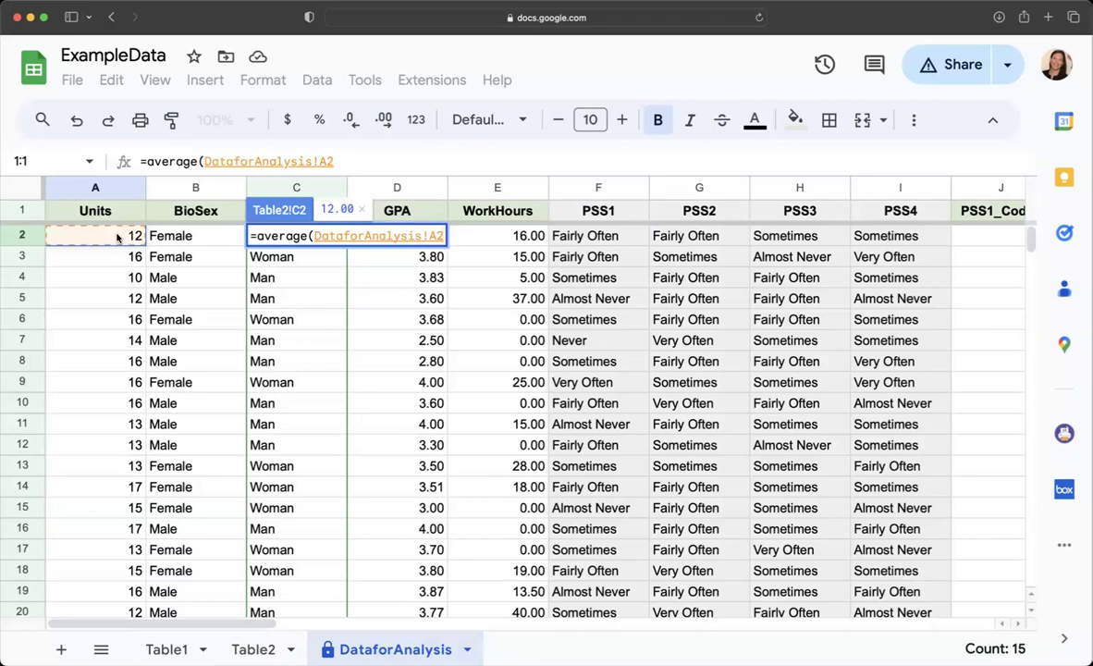
{"action": "type", "text": ":A"}
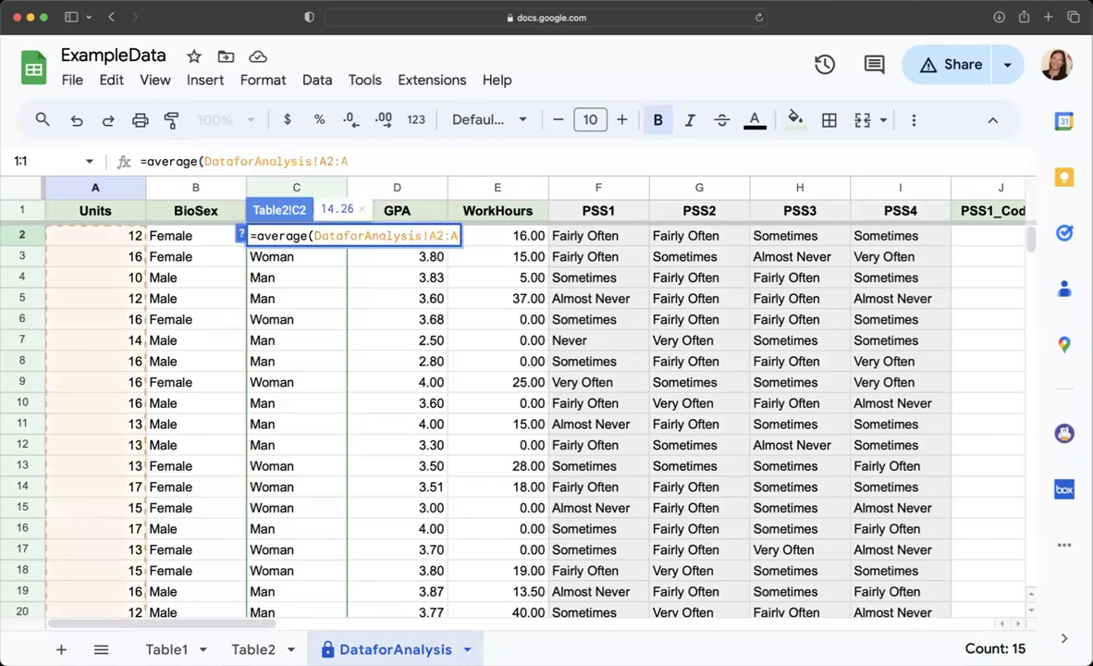
{"action": "type", "text": ")"}
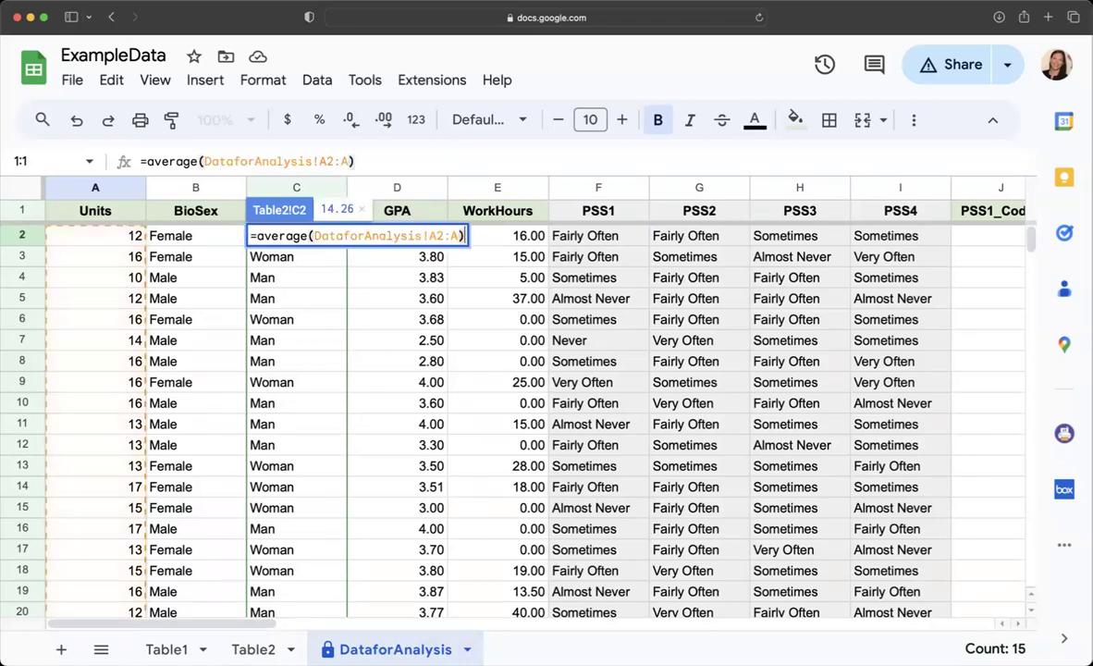
{"action": "key", "text": "Return"}
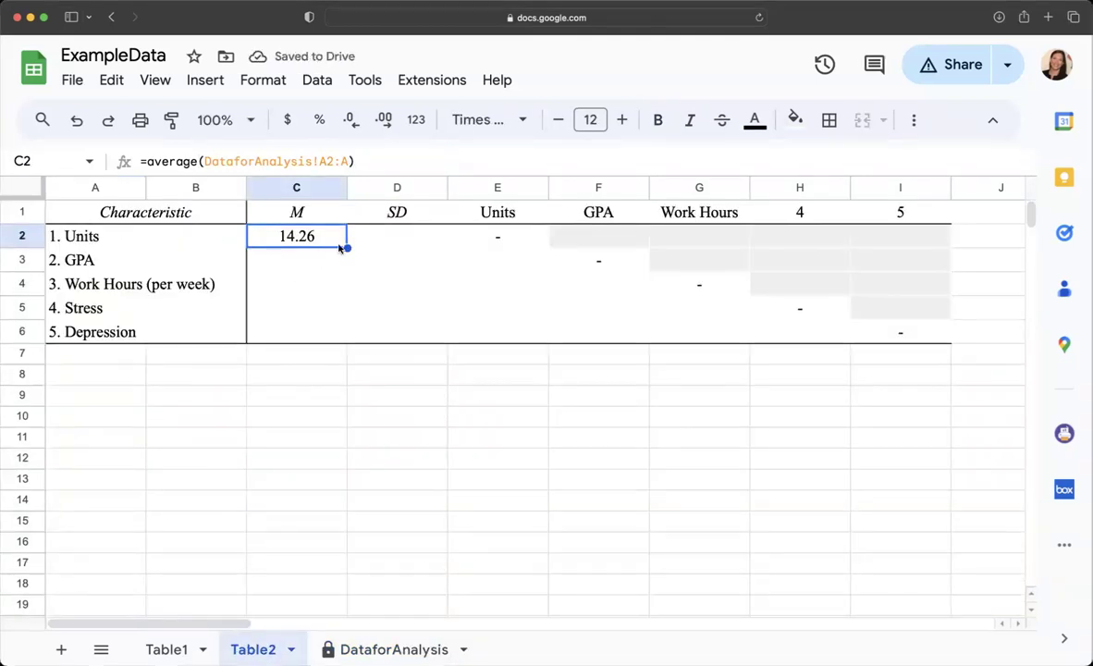
Calculate the sample standard deviation of Units in cell D2 with =stdev.s(DataforAnalysis!A2:A).
{"action": "left_click", "coordinate": [392, 241]}
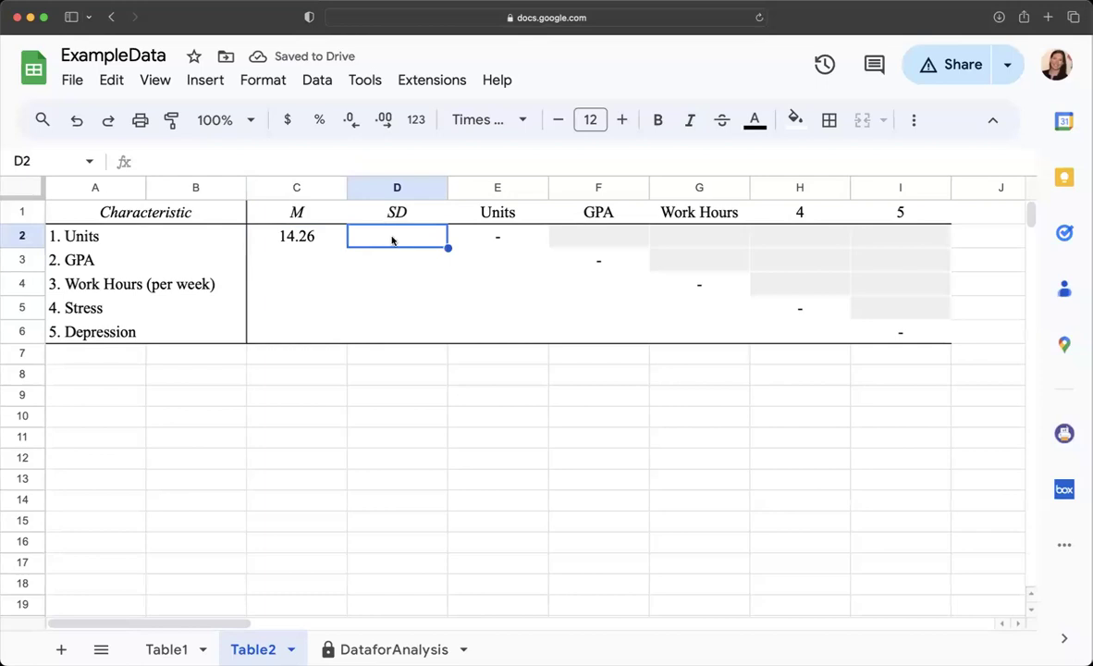
{"action": "type", "text": "=stdev"}
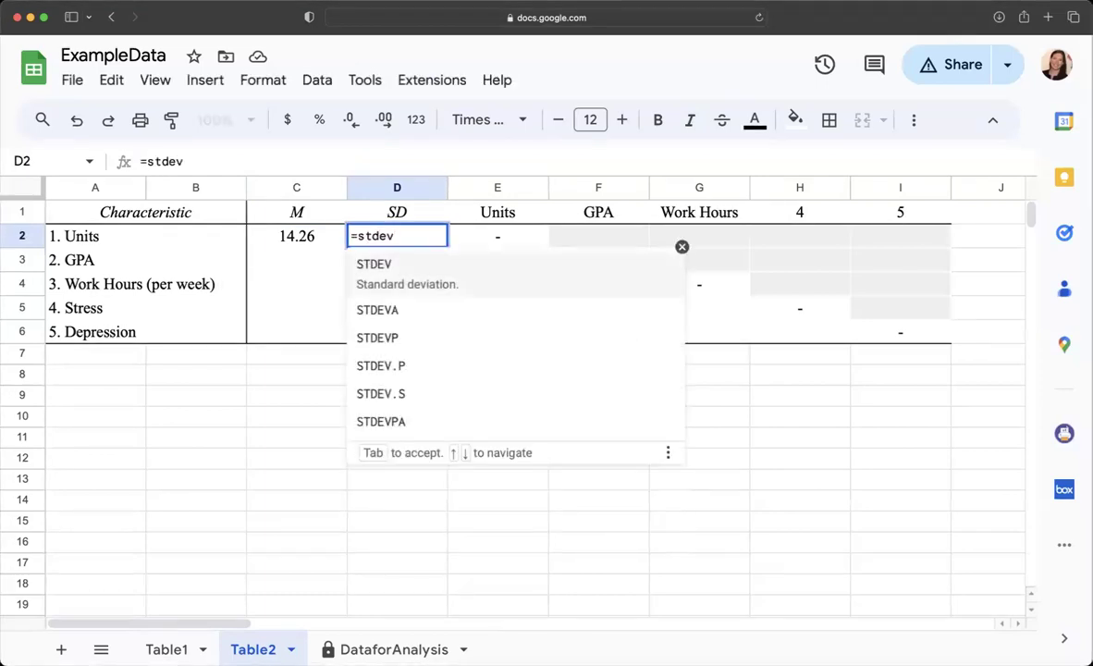
{"action": "type", "text": ".s"}
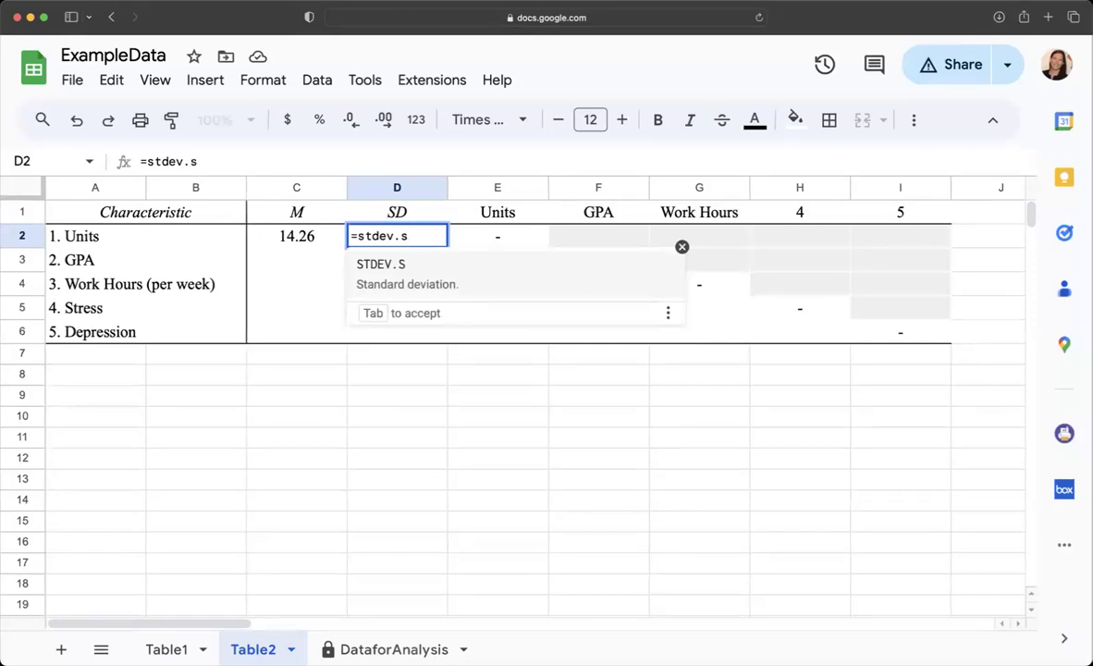
{"action": "type", "text": "("}
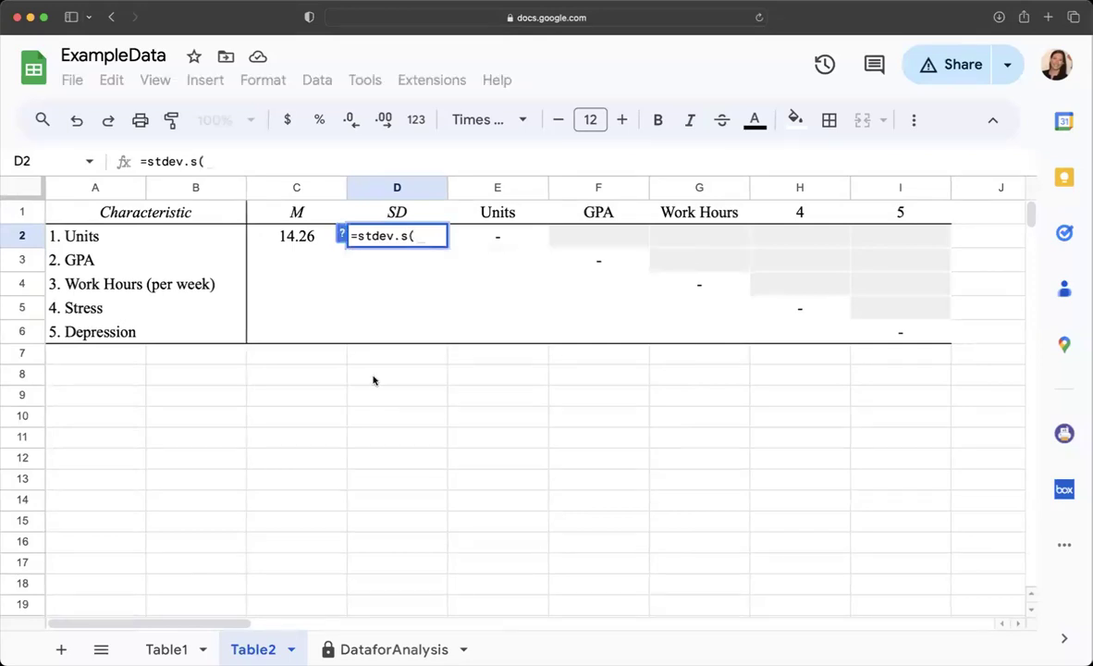
{"action": "left_click", "coordinate": [393, 649]}
{"action": "left_click", "coordinate": [112, 236]}
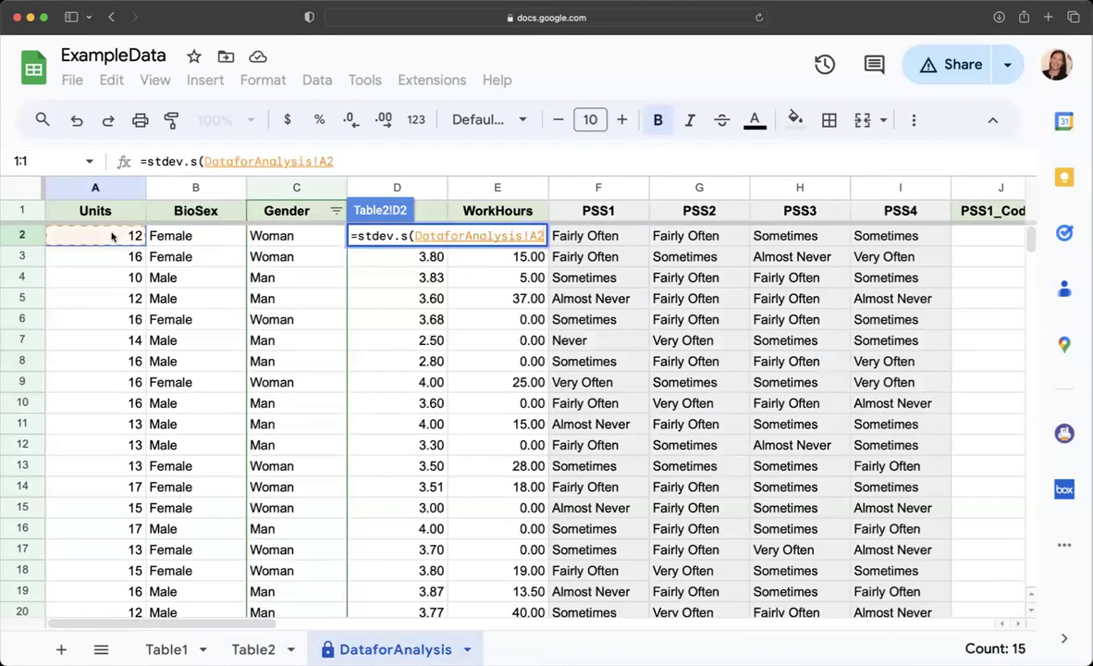
{"action": "type", "text": ":A"}
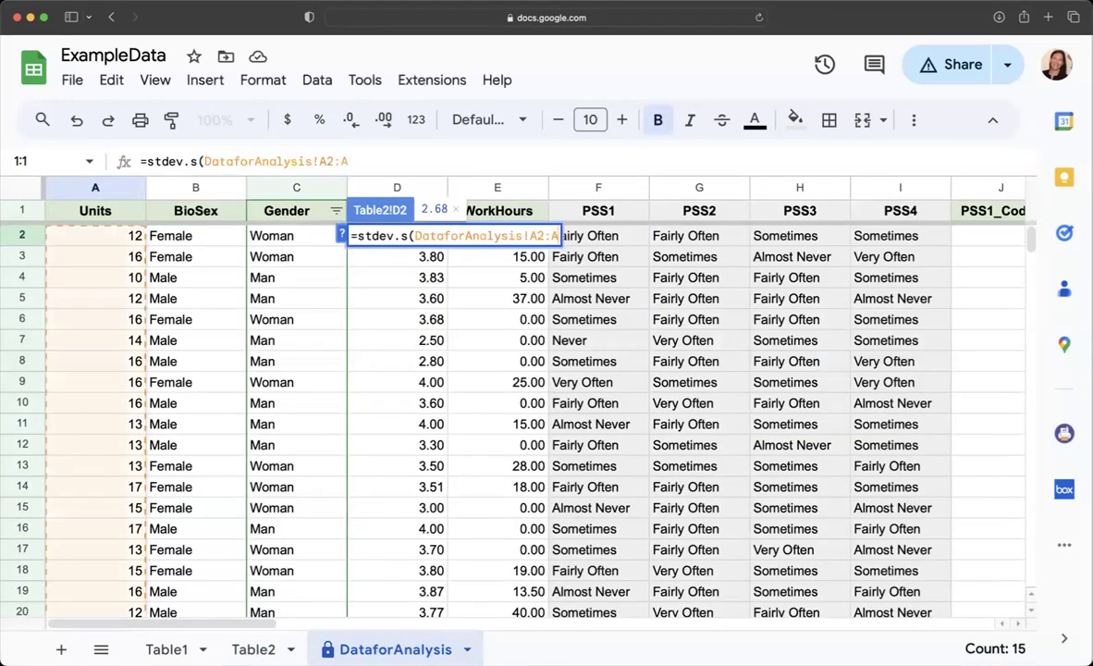
{"action": "type", "text": ")"}
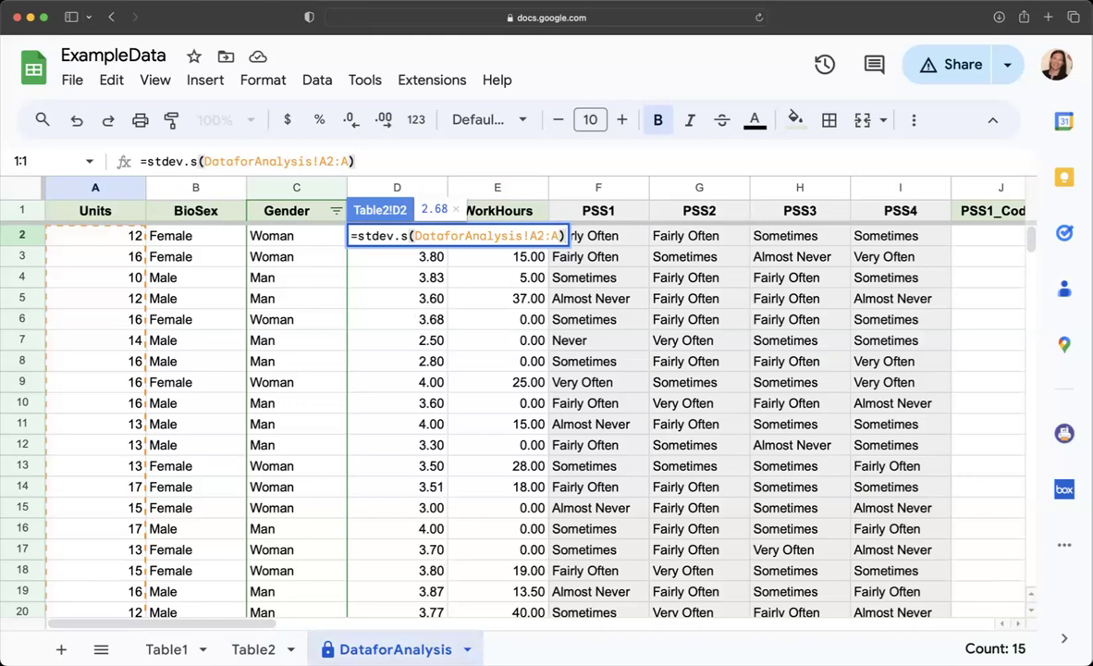
{"action": "key", "text": "Return"}
Review the data range referenced by the mean formula in C2 and the empty M and SD cells below the Units row.
{"action": "left_click", "coordinate": [321, 243]}
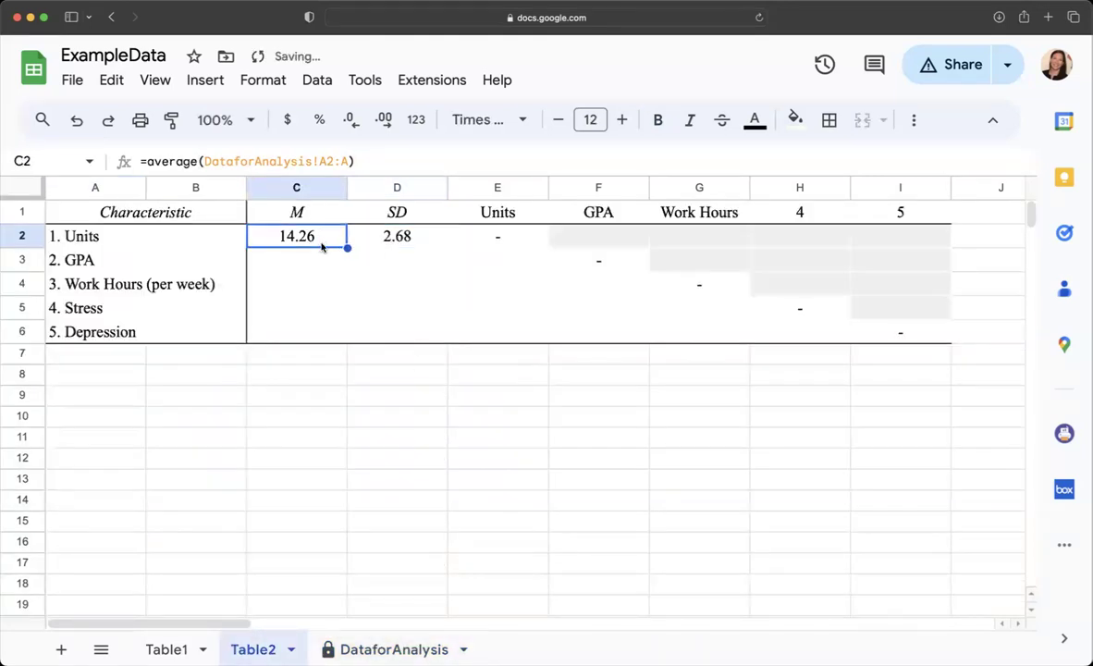
{"action": "left_click_drag", "start_coordinate": [348, 161], "coordinate": [205, 160]}
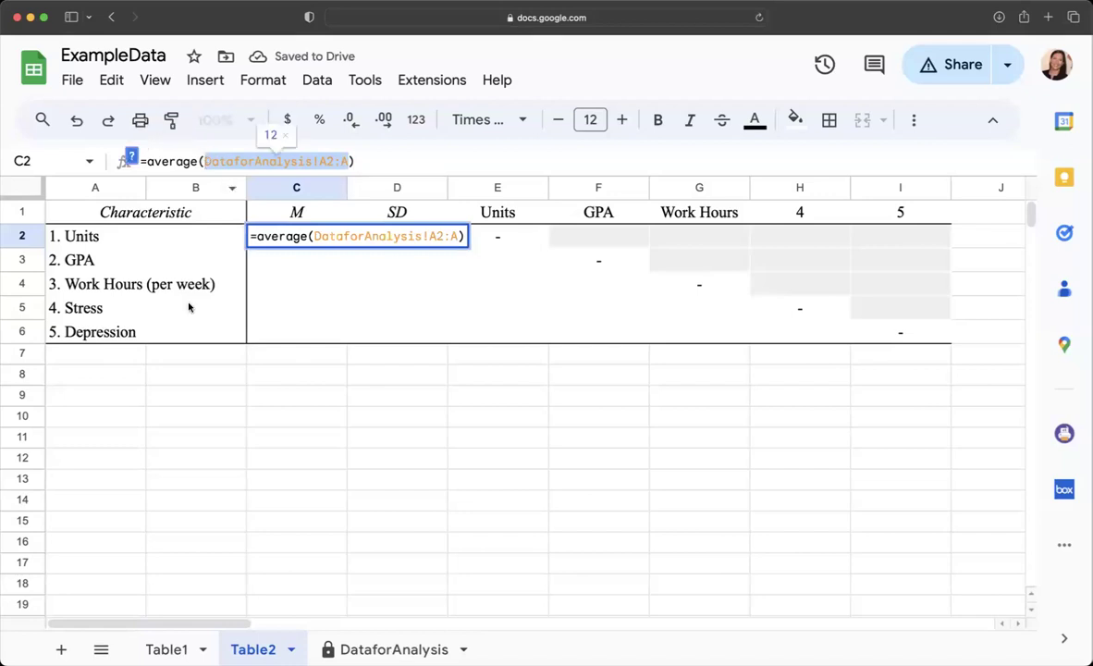
{"action": "left_click", "coordinate": [319, 161]}
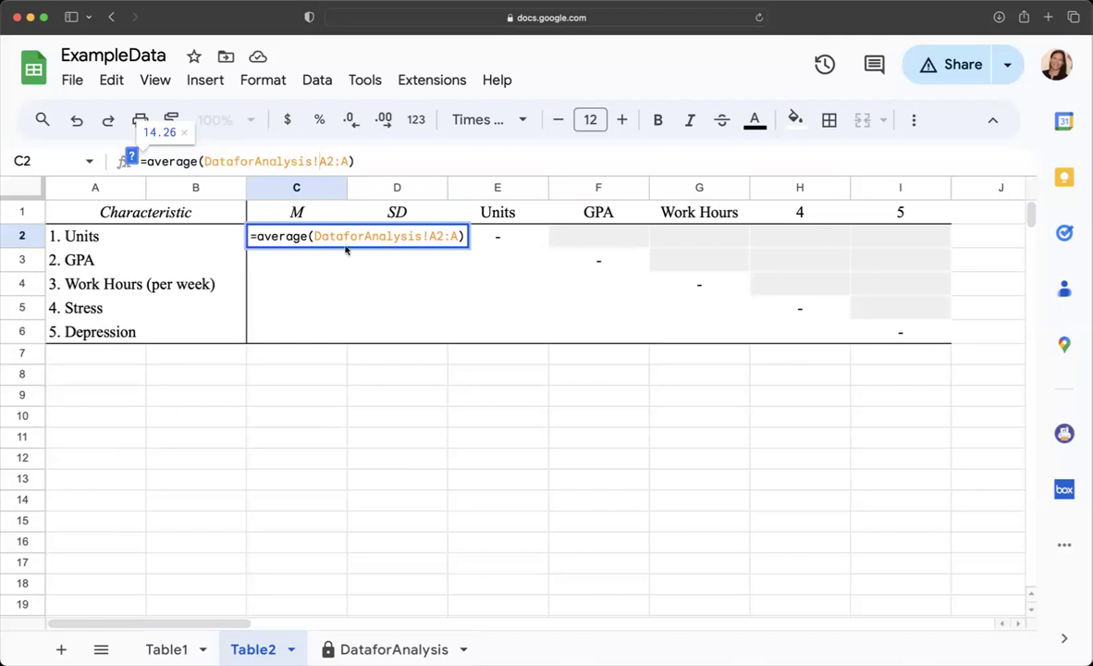
{"action": "key", "text": "Return"}
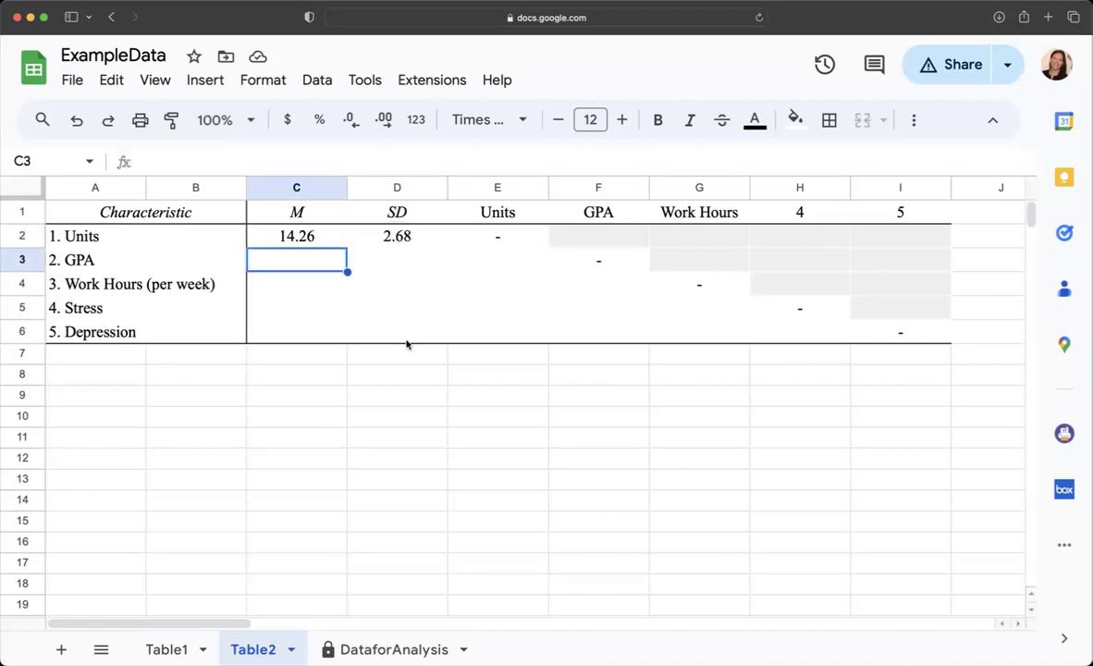
{"action": "left_click_drag", "start_coordinate": [297, 261], "coordinate": [385, 359]}
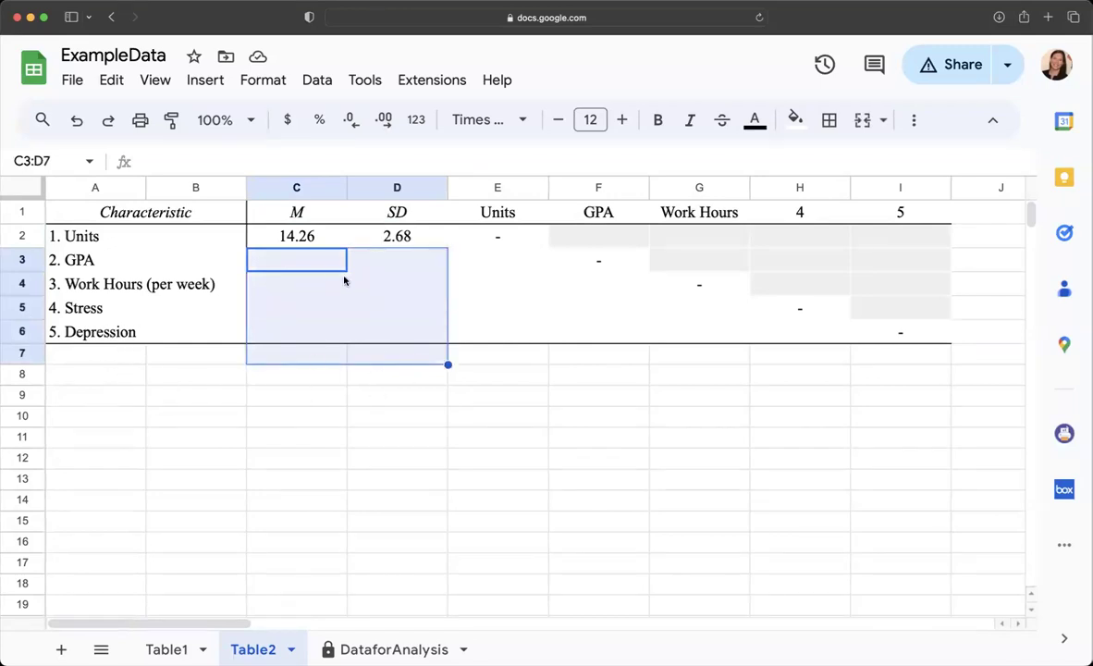
{"action": "left_click", "coordinate": [403, 274]}
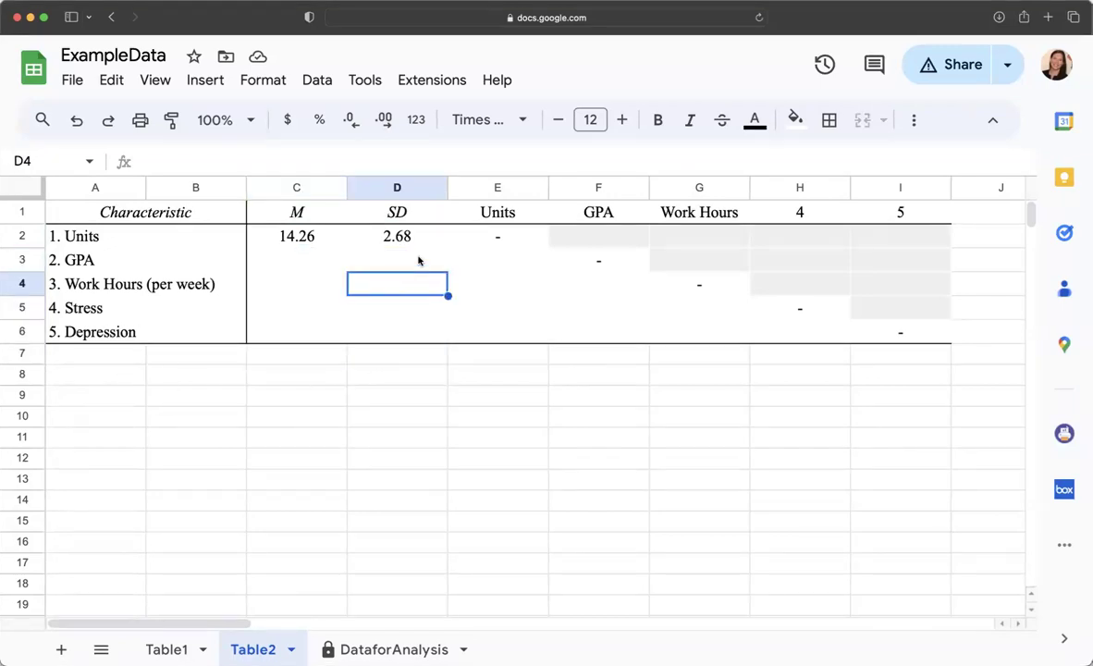
Examine the matrix diagonal from E2 to I6, where each variable's row meets its own column.
{"action": "left_click", "coordinate": [488, 213]}
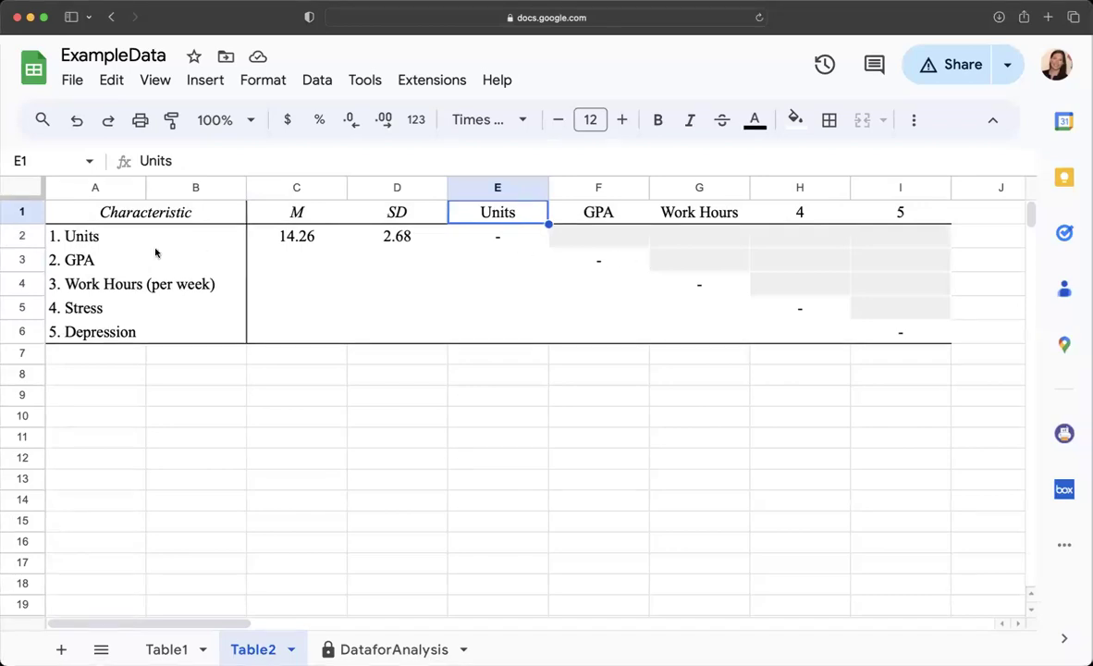
{"action": "left_click", "coordinate": [20, 236]}
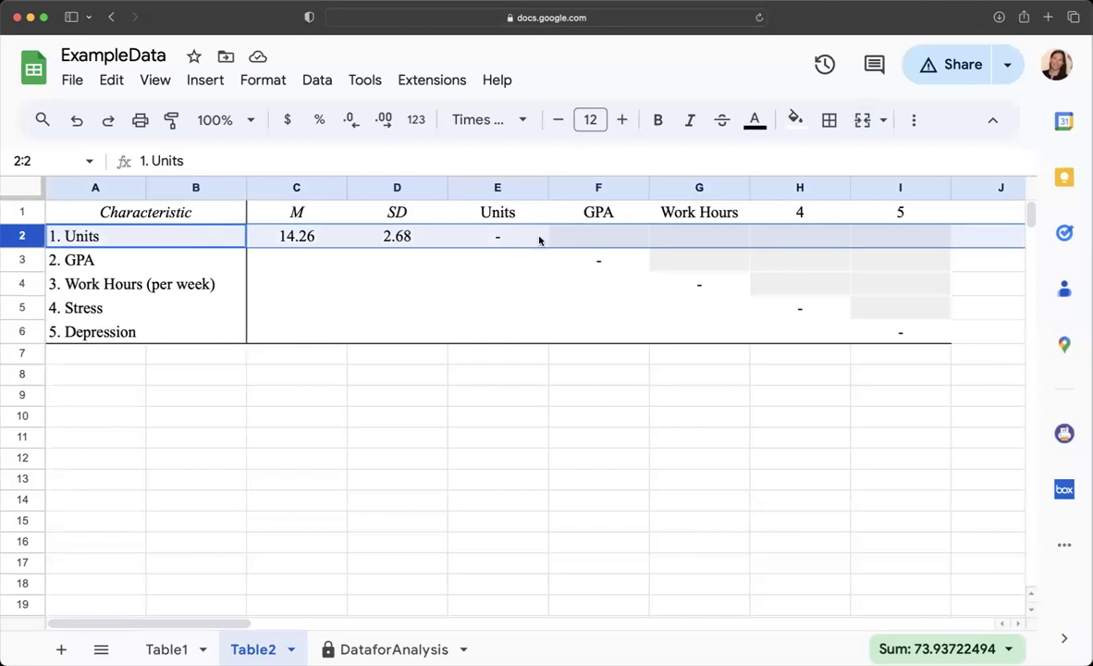
{"action": "left_click", "coordinate": [500, 187]}
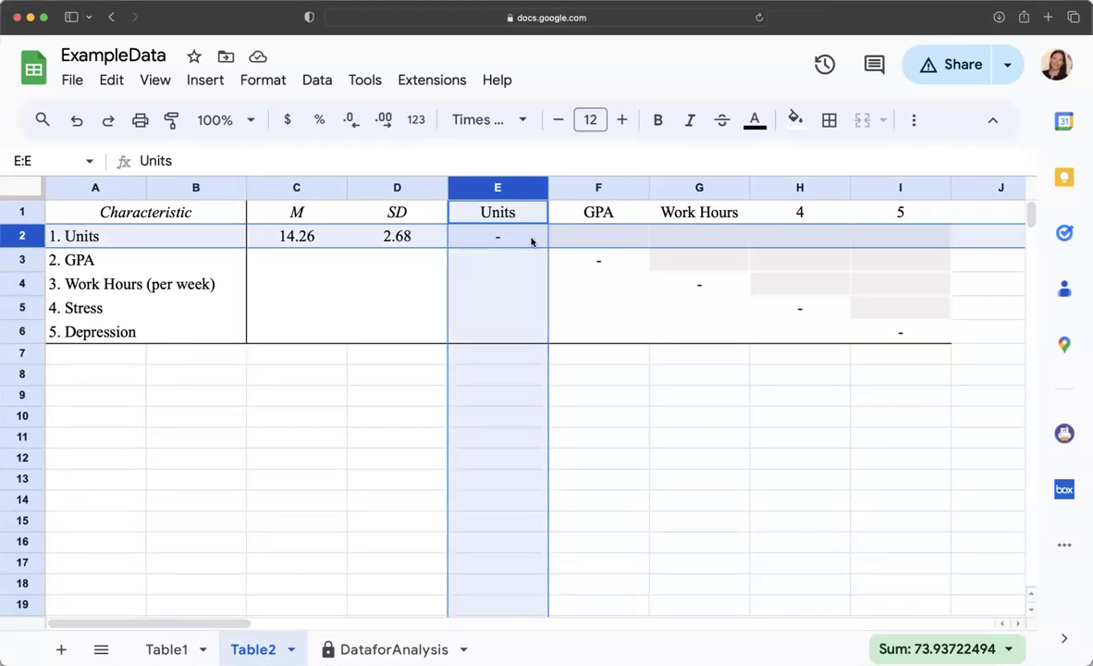
{"action": "scroll", "coordinate": [531, 241], "scroll_direction": "right", "scroll_amount": 2}
{"action": "left_click", "coordinate": [529, 245]}
{"action": "left_click", "coordinate": [578, 266]}
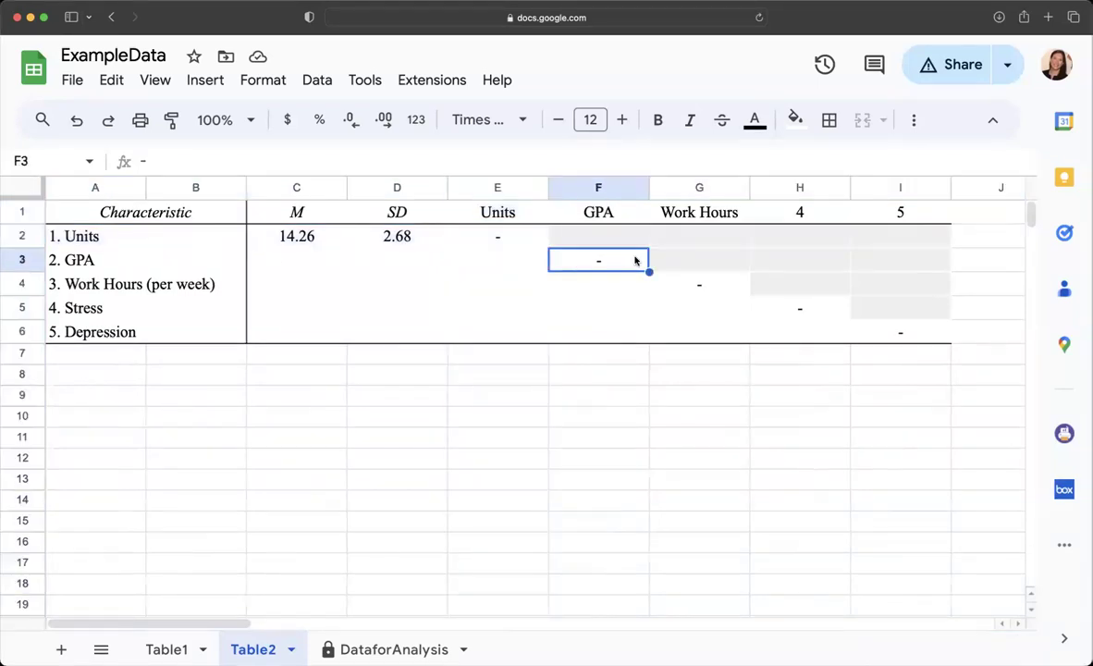
{"action": "left_click", "coordinate": [722, 282]}
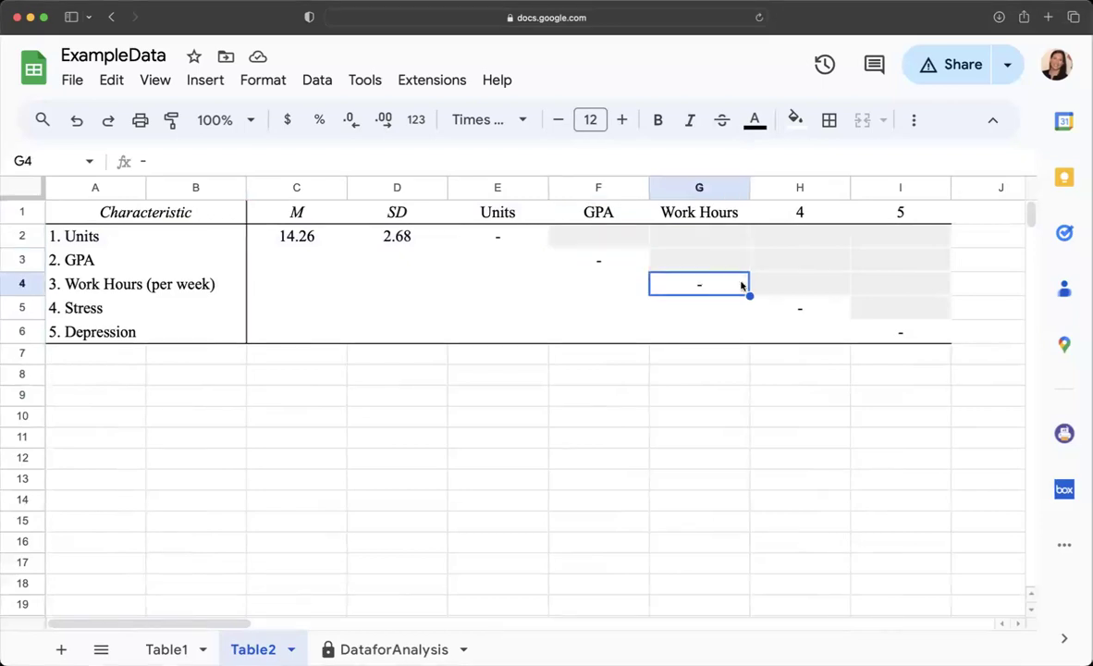
{"action": "left_click", "coordinate": [819, 308]}
{"action": "left_click", "coordinate": [907, 333]}
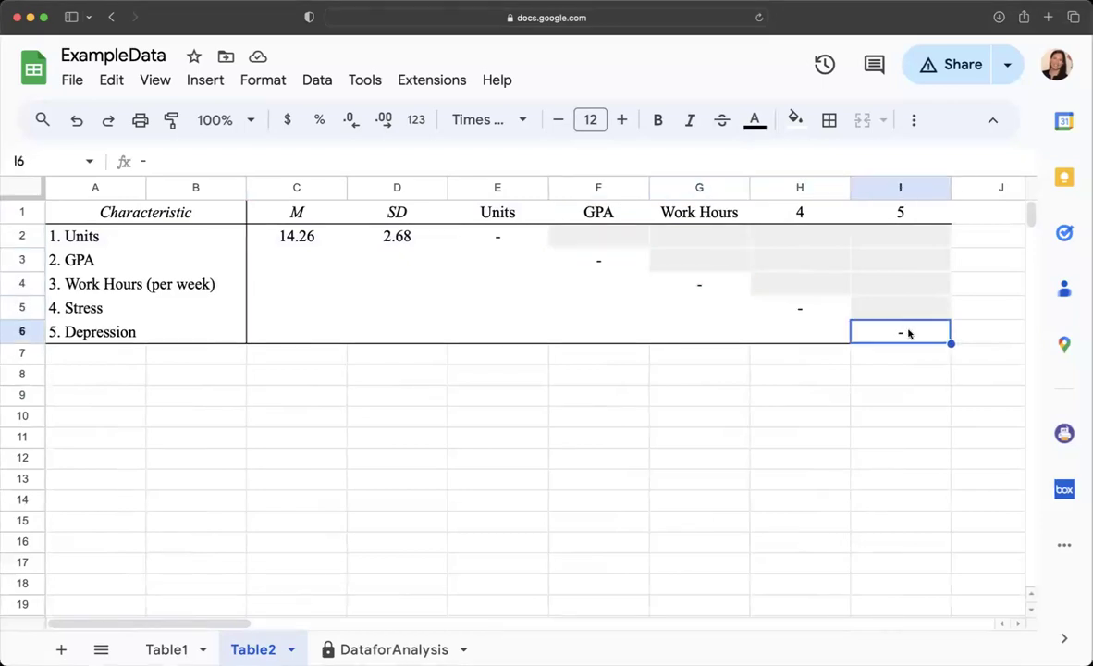
{"action": "left_click", "coordinate": [598, 209]}
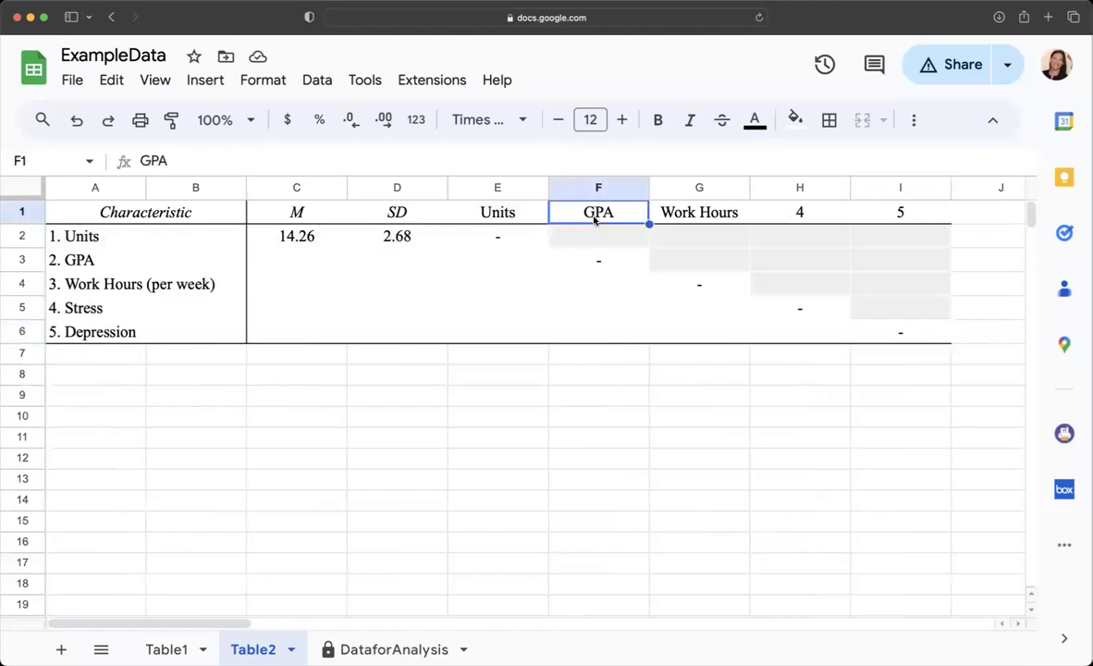
{"action": "type", "text": "1"}
{"action": "key", "text": "Tab"}
{"action": "type", "text": "2"}
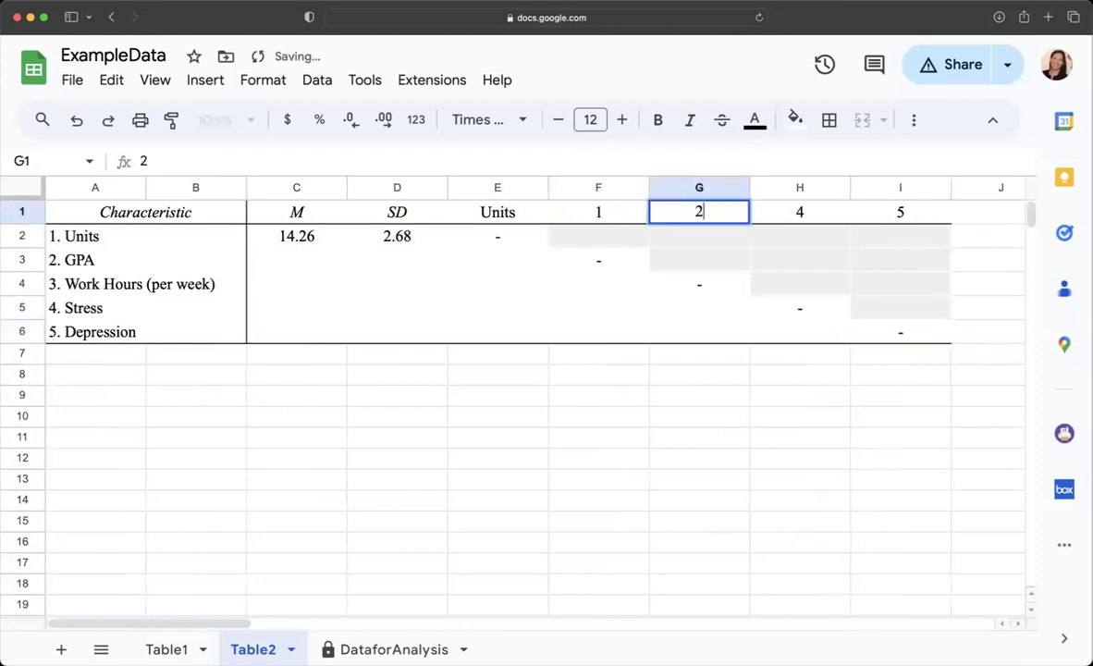
Replace the column headers in E1, F1 and G1 with the variable numbers 1, 2 and 3.
{"action": "key", "text": "Left"}
{"action": "key", "text": "Left"}
{"action": "type", "text": "1"}
{"action": "key", "text": "Tab"}
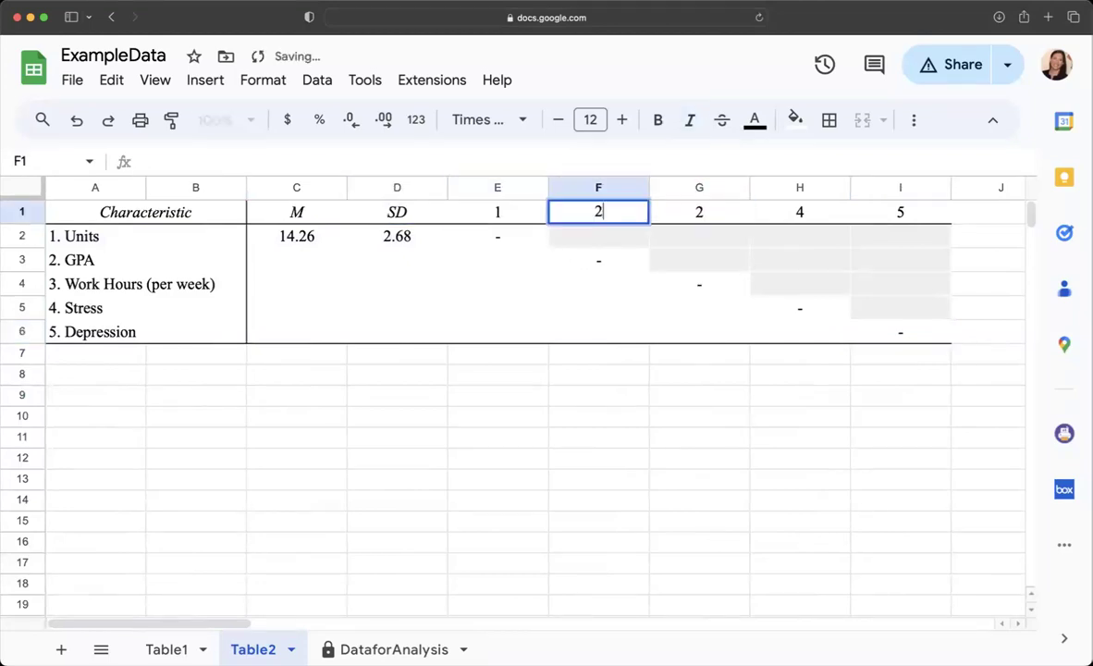
{"action": "type", "text": "2"}
{"action": "key", "text": "Tab"}
{"action": "type", "text": "3"}
{"action": "key", "text": "Tab"}
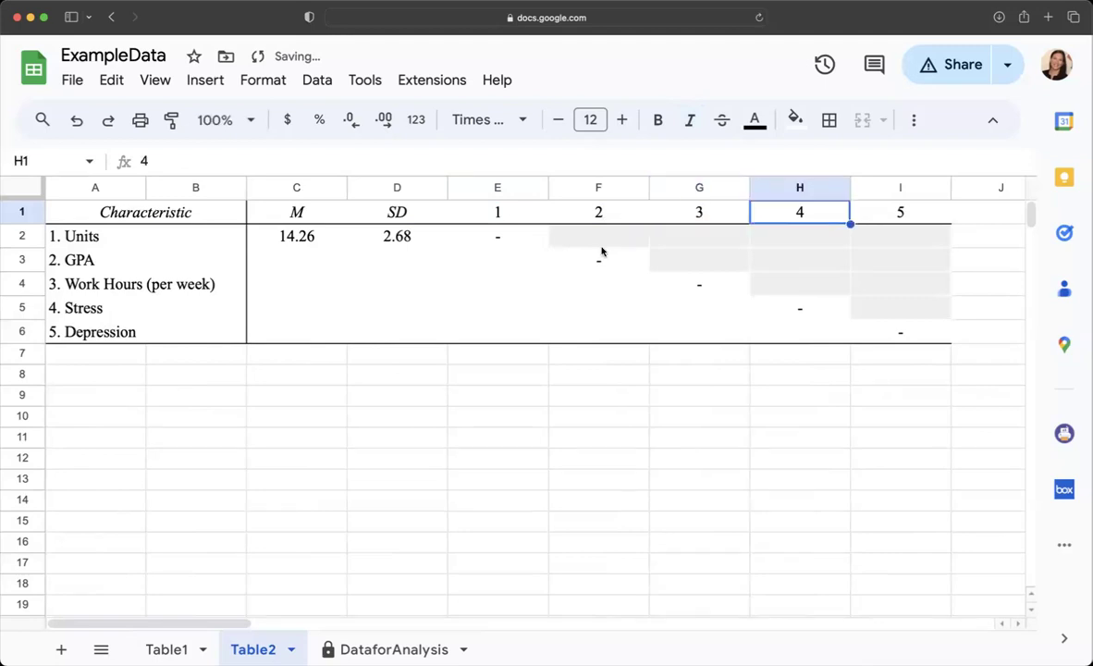
Examine the numbered variable labels in A2:B6 and cell E3, where the GPA row meets the column headed 1.
{"action": "left_click", "coordinate": [54, 238]}
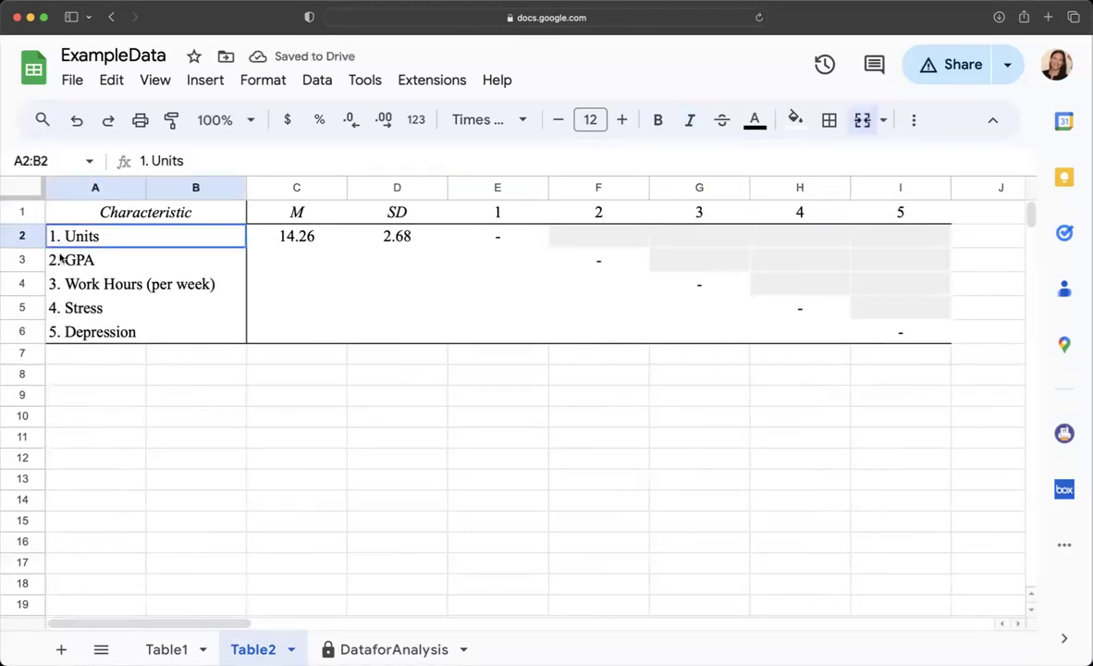
{"action": "left_click_drag", "start_coordinate": [60, 261], "coordinate": [61, 343]}
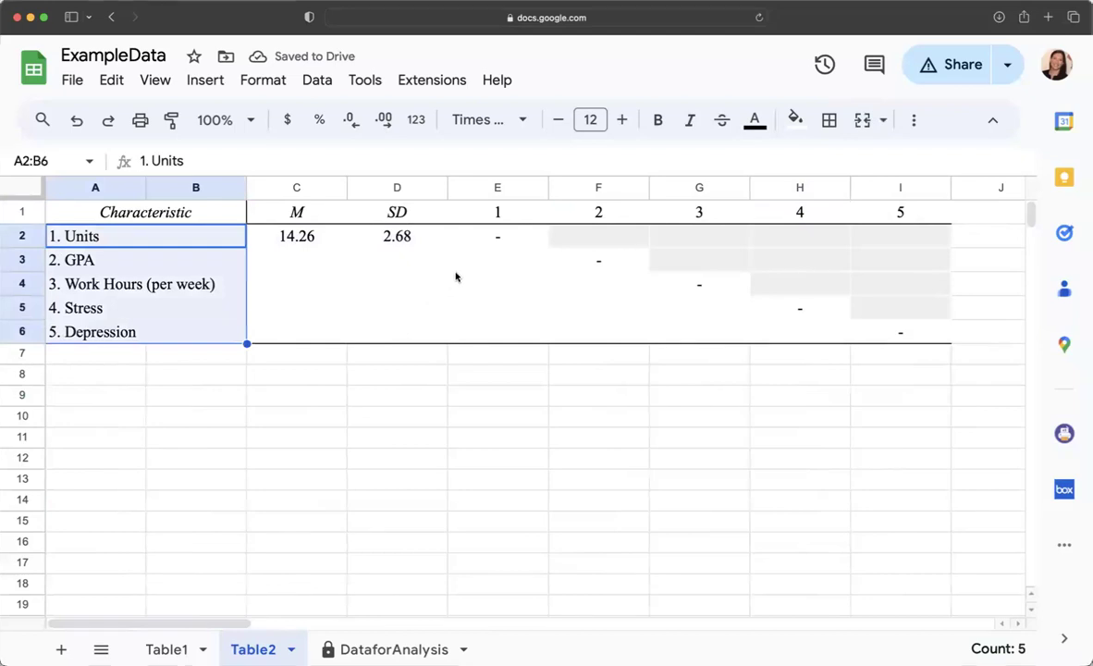
{"action": "left_click", "coordinate": [513, 263]}
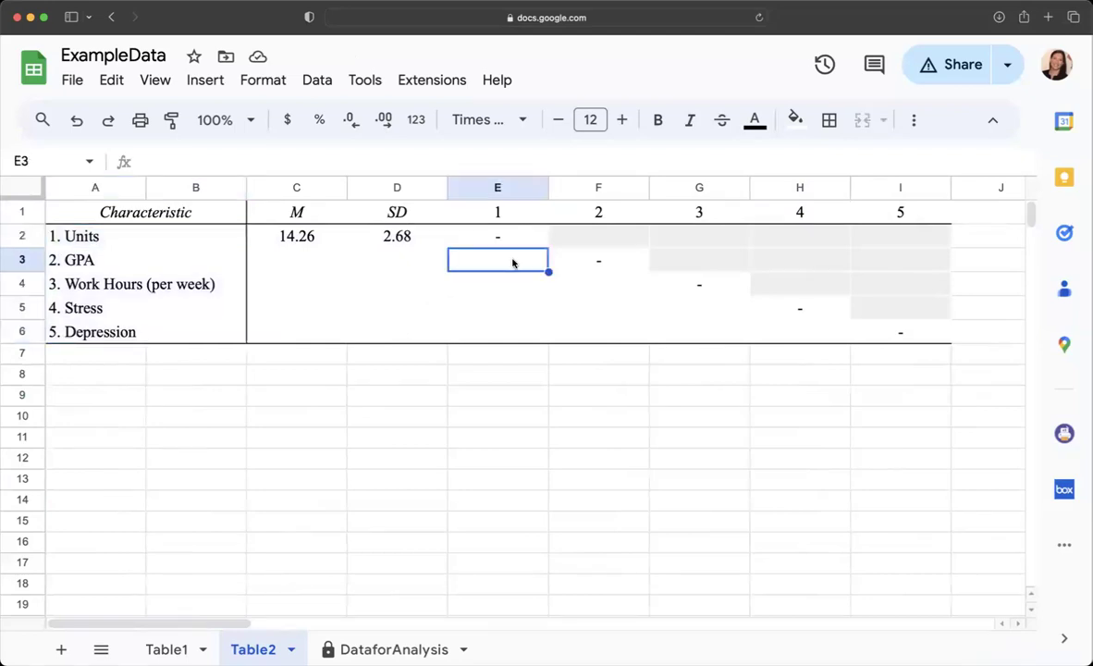
{"action": "left_click", "coordinate": [119, 263], "text": "super"}
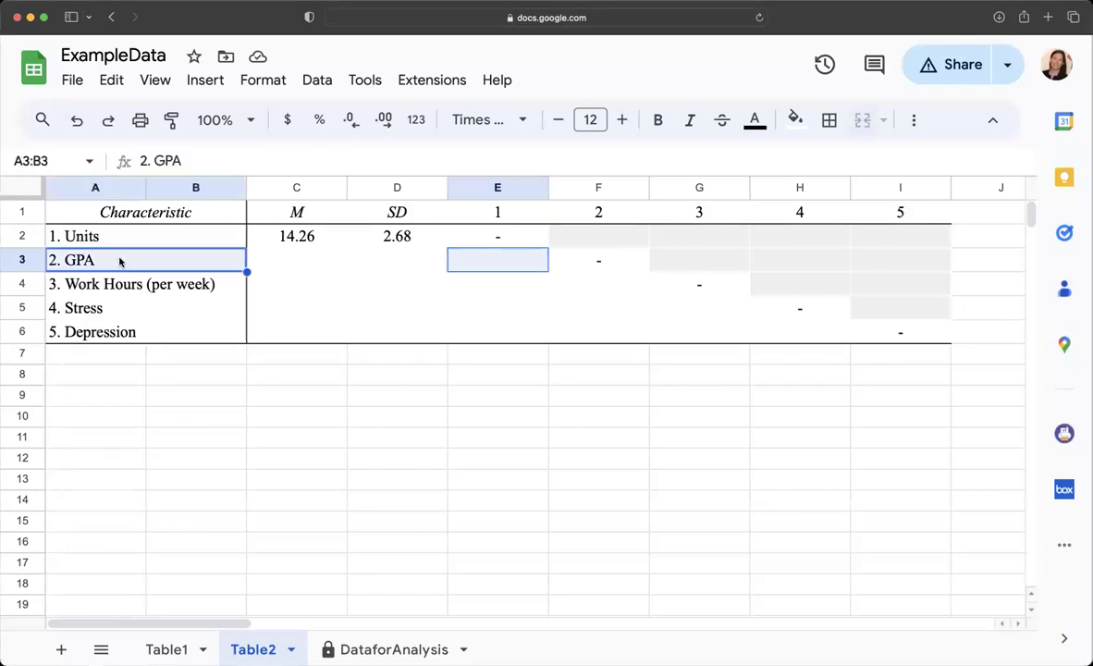
{"action": "left_click", "coordinate": [533, 215], "text": "super"}
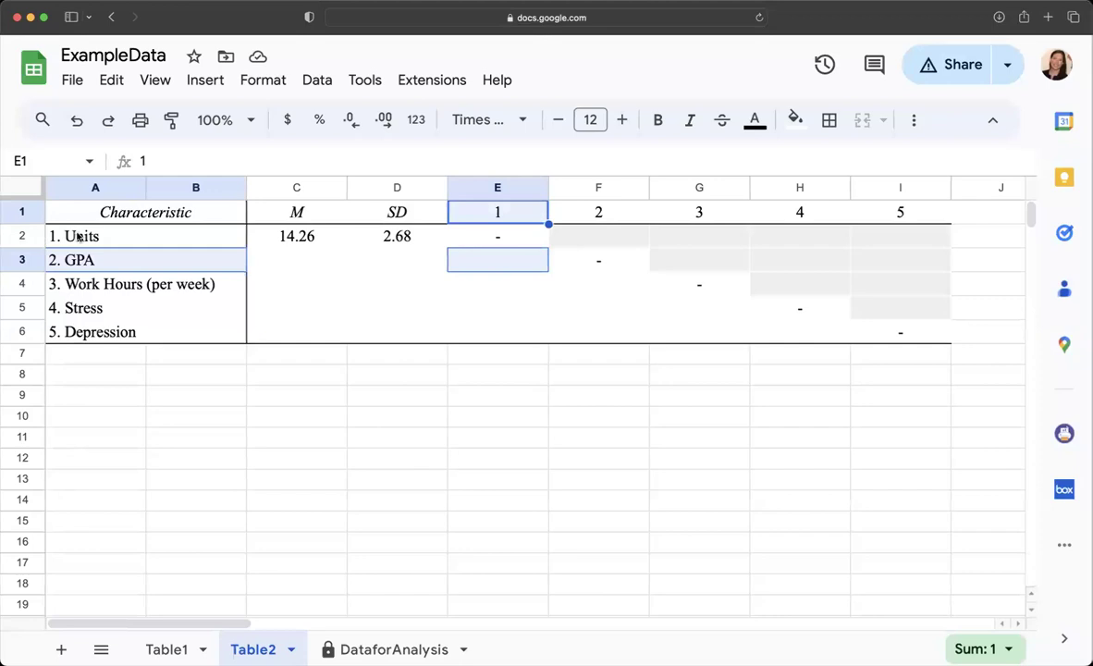
{"action": "left_click_drag", "start_coordinate": [78, 233], "coordinate": [81, 259]}
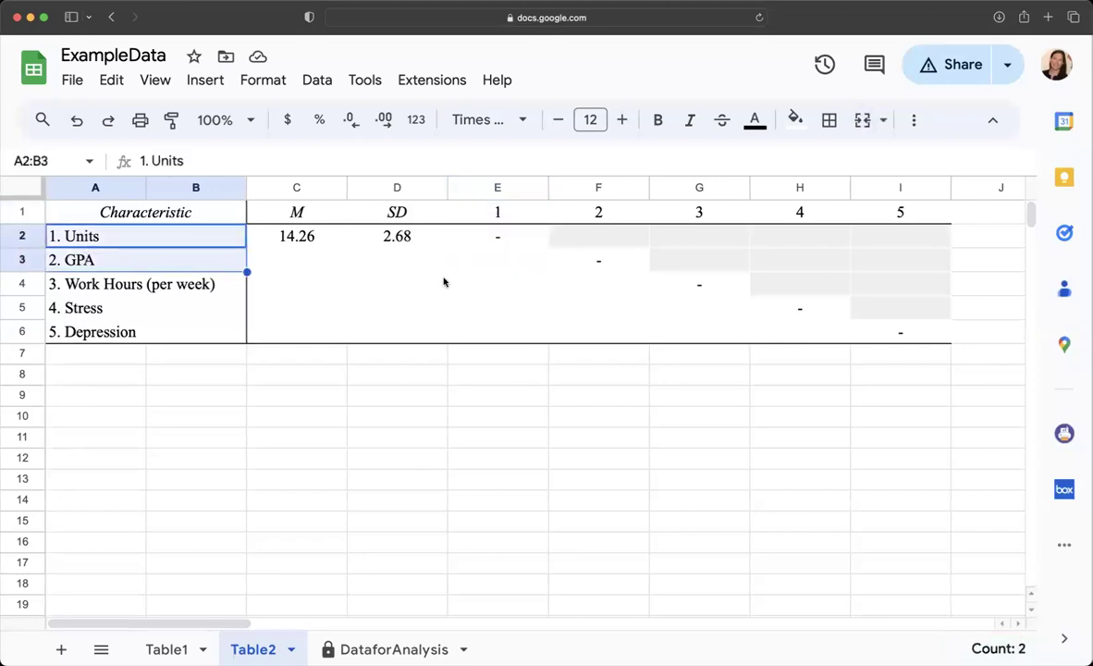
Begin a correlation formula in E3 with the Units data as its first range: =correl(DataforAnalysis!A2:A104,.
{"action": "left_click", "coordinate": [512, 262]}
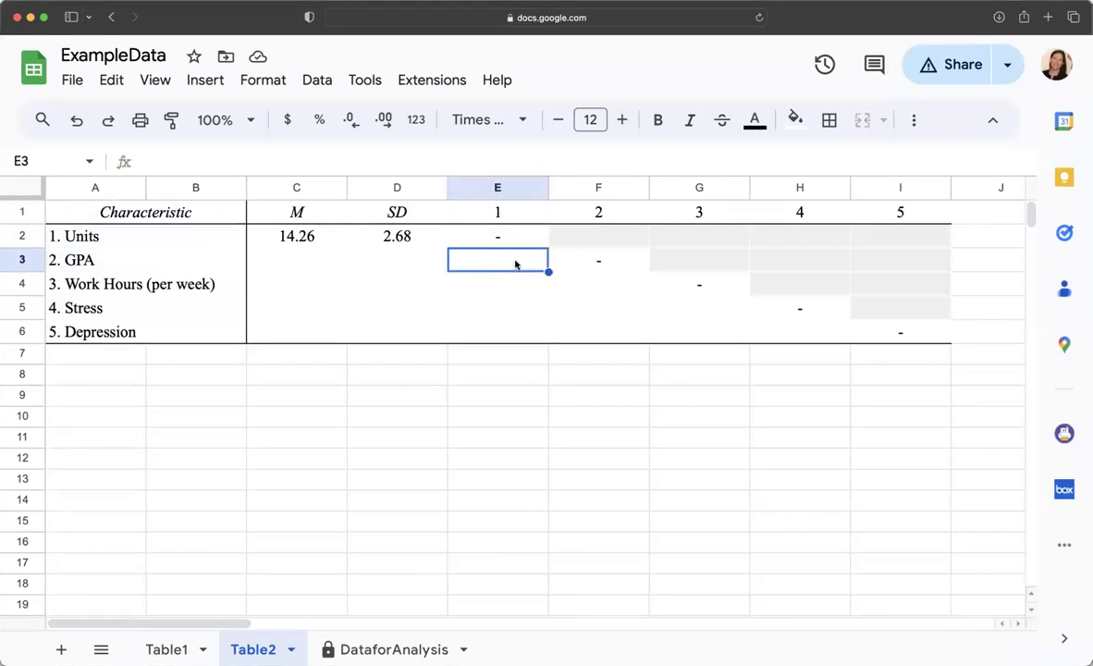
{"action": "type", "text": "=correl"}
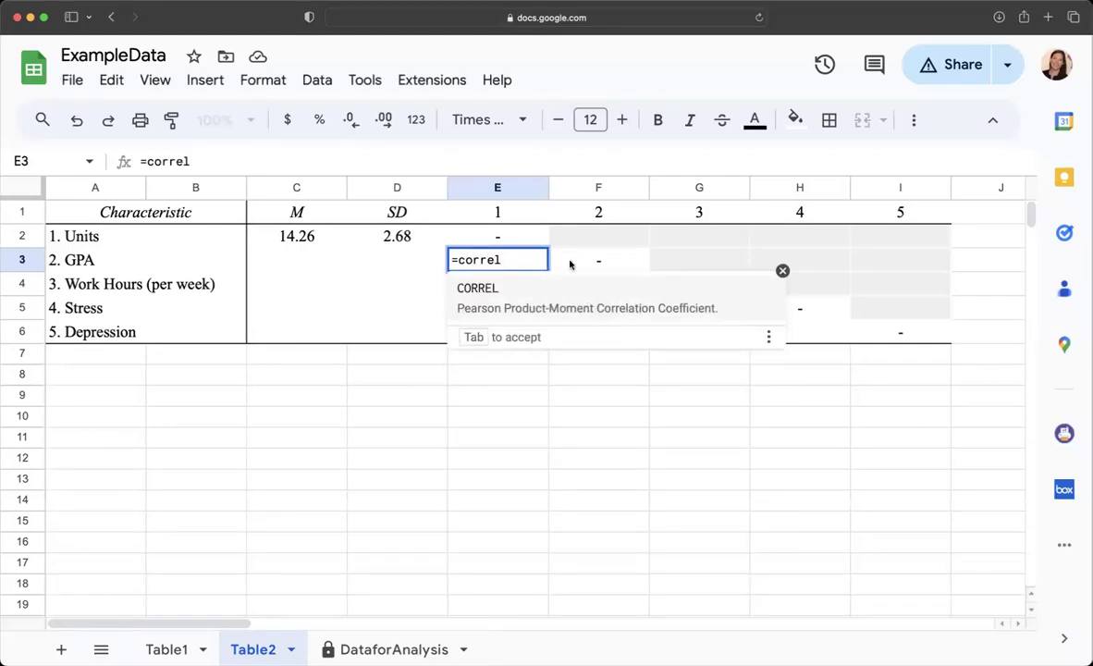
{"action": "type", "text": "("}
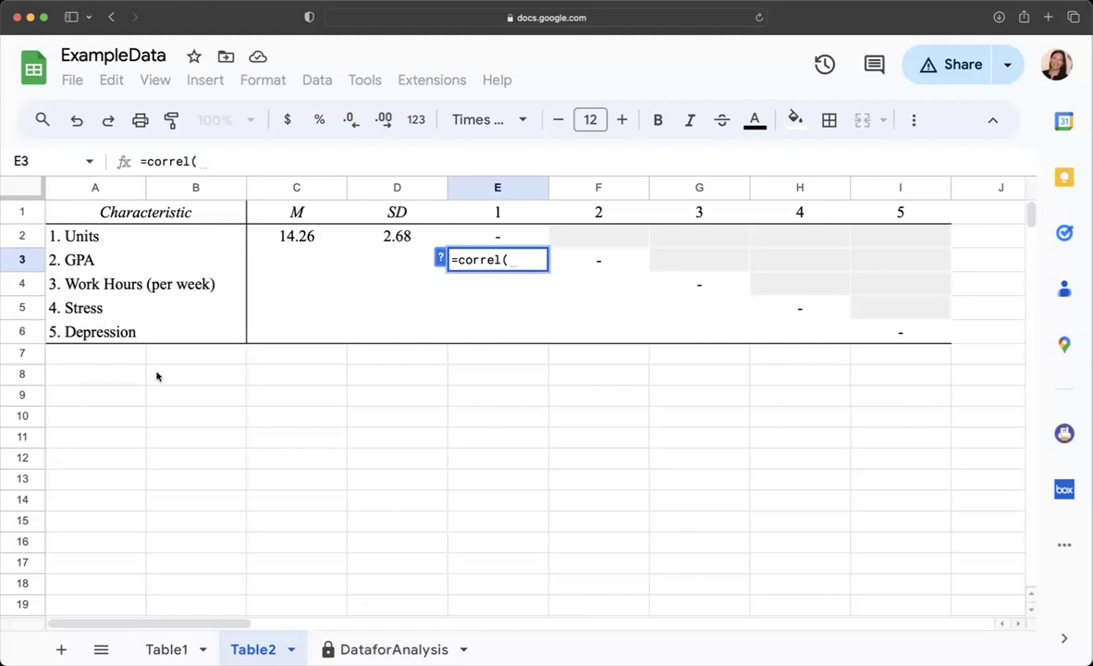
{"action": "left_click", "coordinate": [394, 649]}
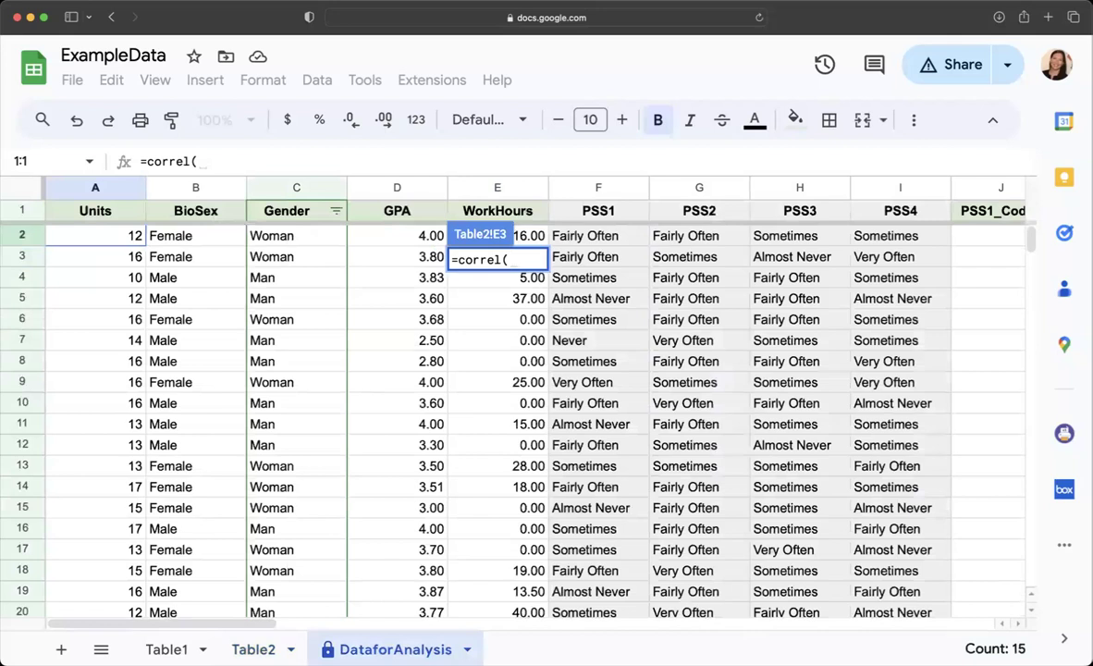
{"action": "left_click", "coordinate": [132, 239]}
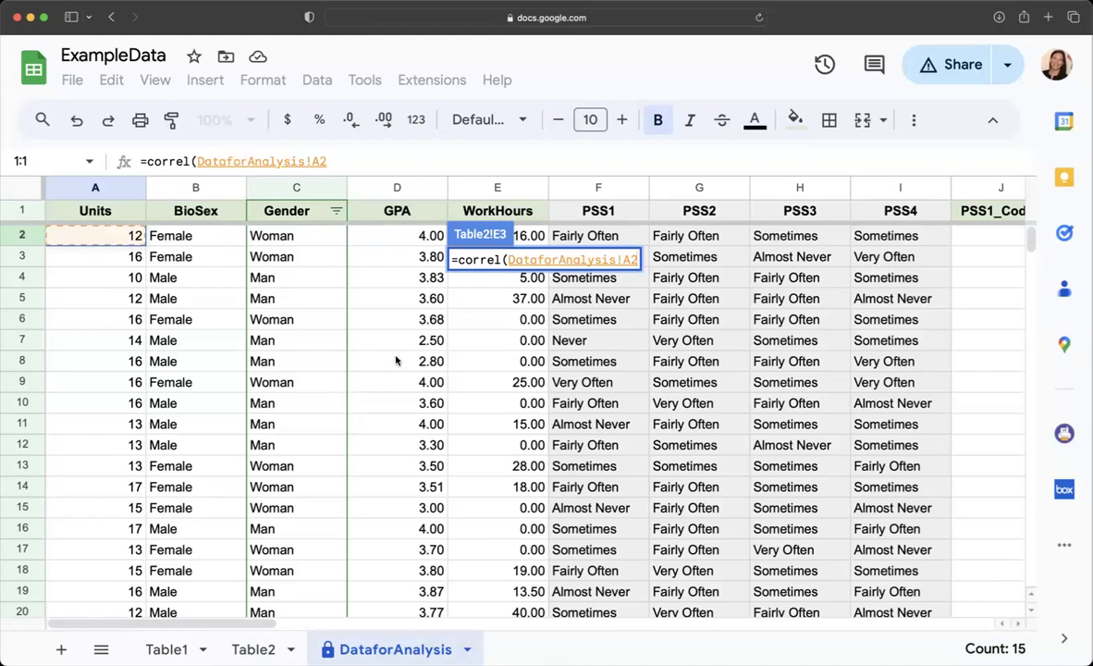
{"action": "type", "text": ":"}
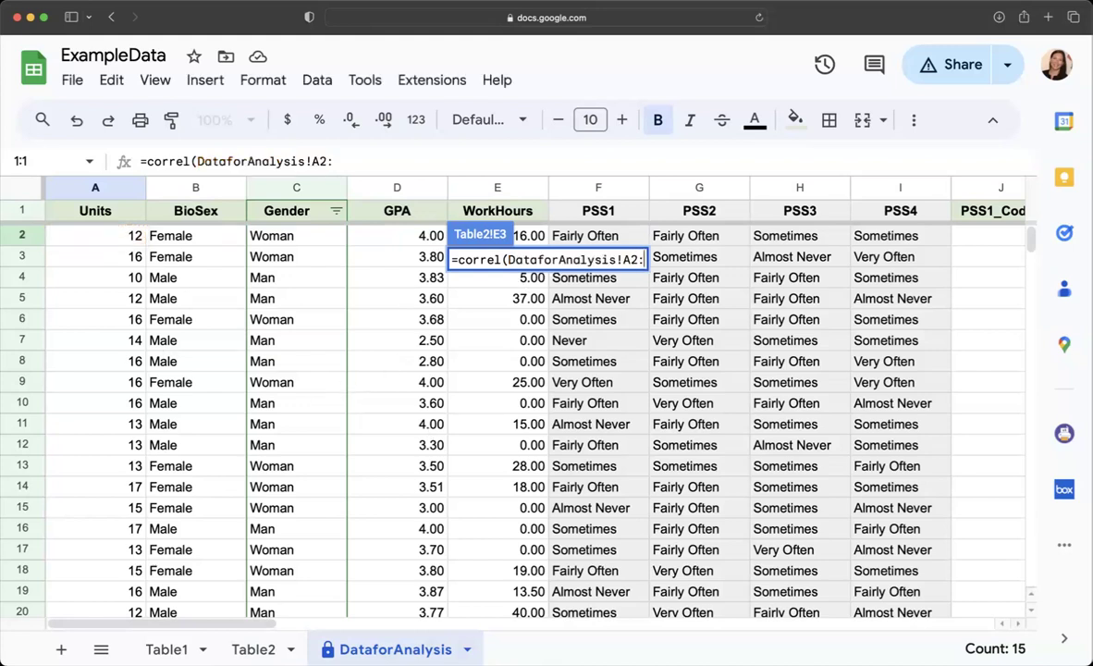
{"action": "type", "text": "A"}
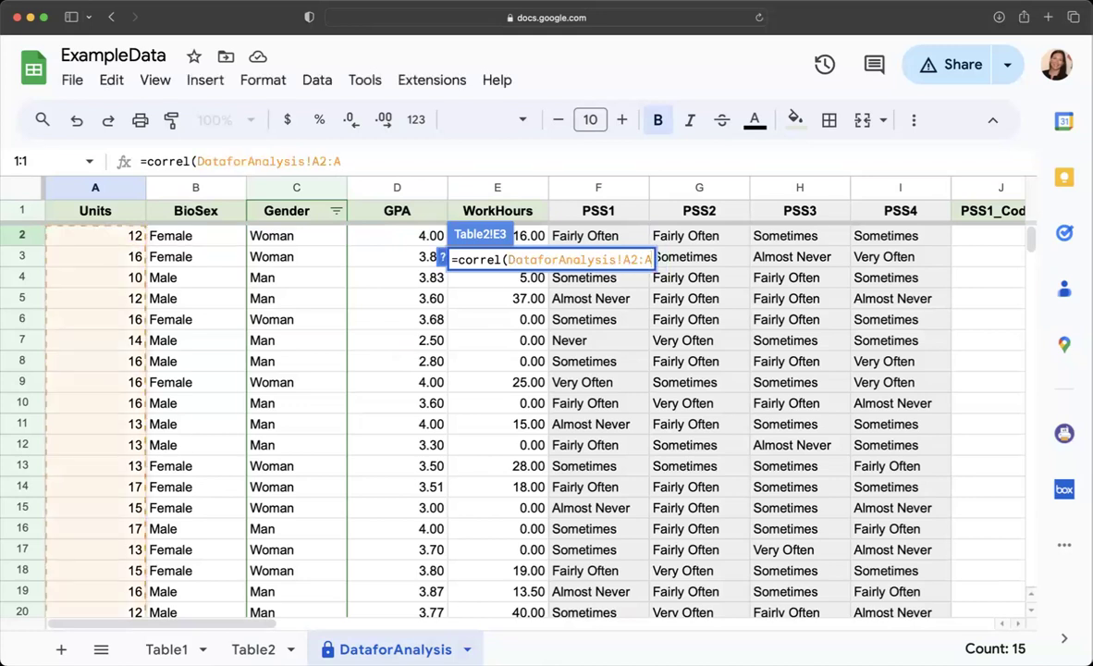
{"action": "type", "text": "104"}
{"action": "type", "text": ")"}
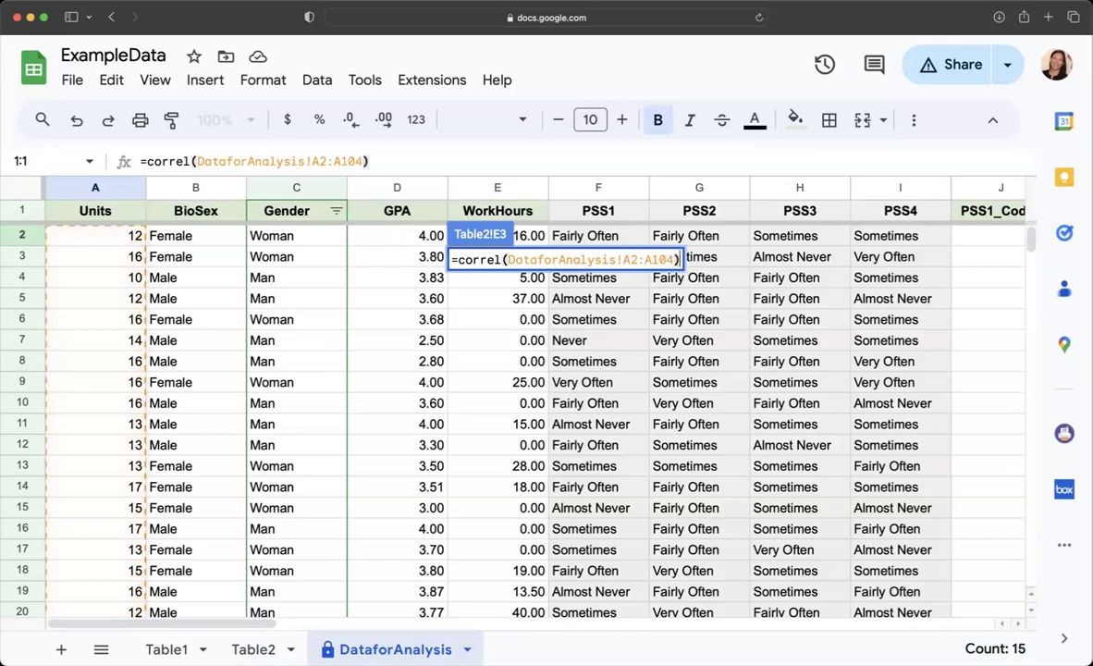
{"action": "key", "text": "BackSpace"}
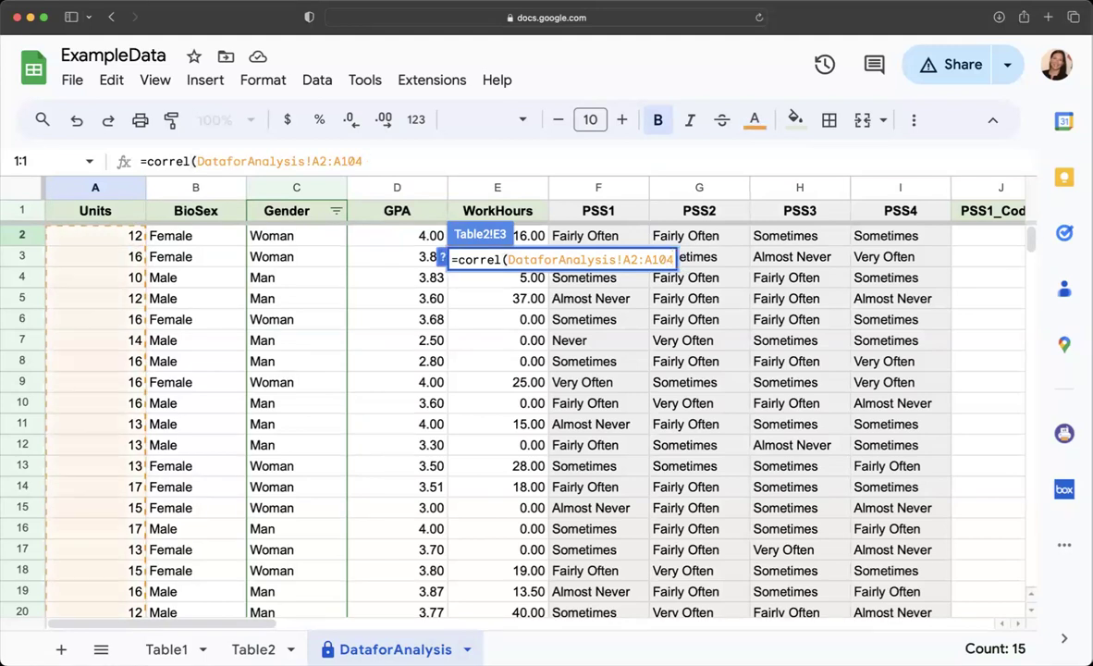
{"action": "type", "text": ","}
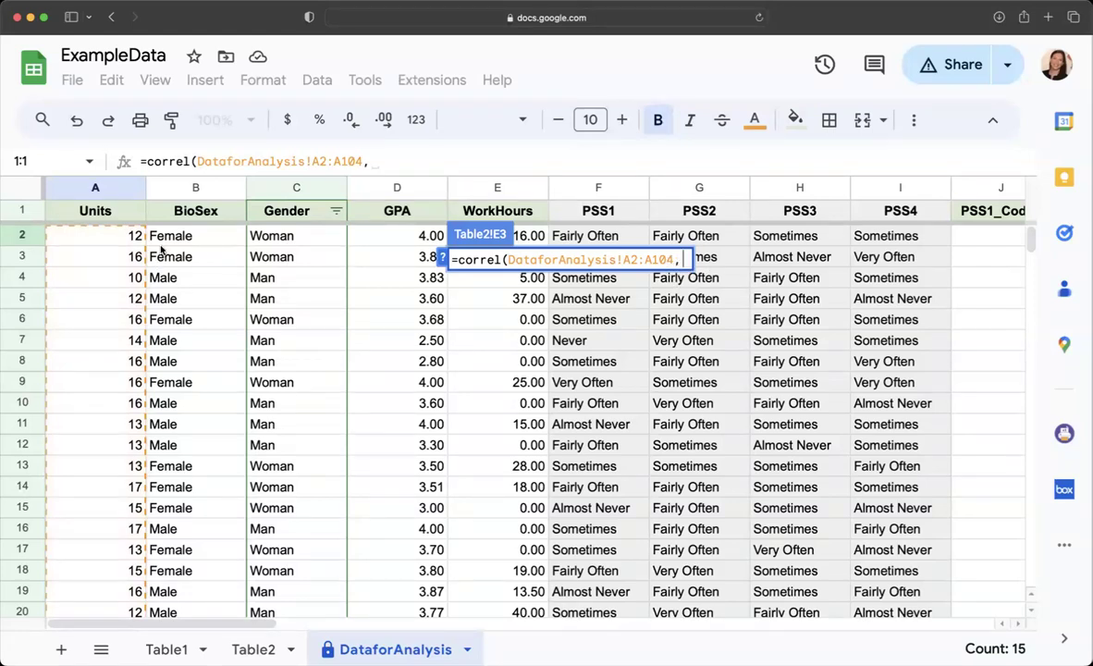
Complete the E3 correlation formula with the GPA data, DataforAnalysis!D2:D104, as the second range.
{"action": "left_click", "coordinate": [417, 237]}
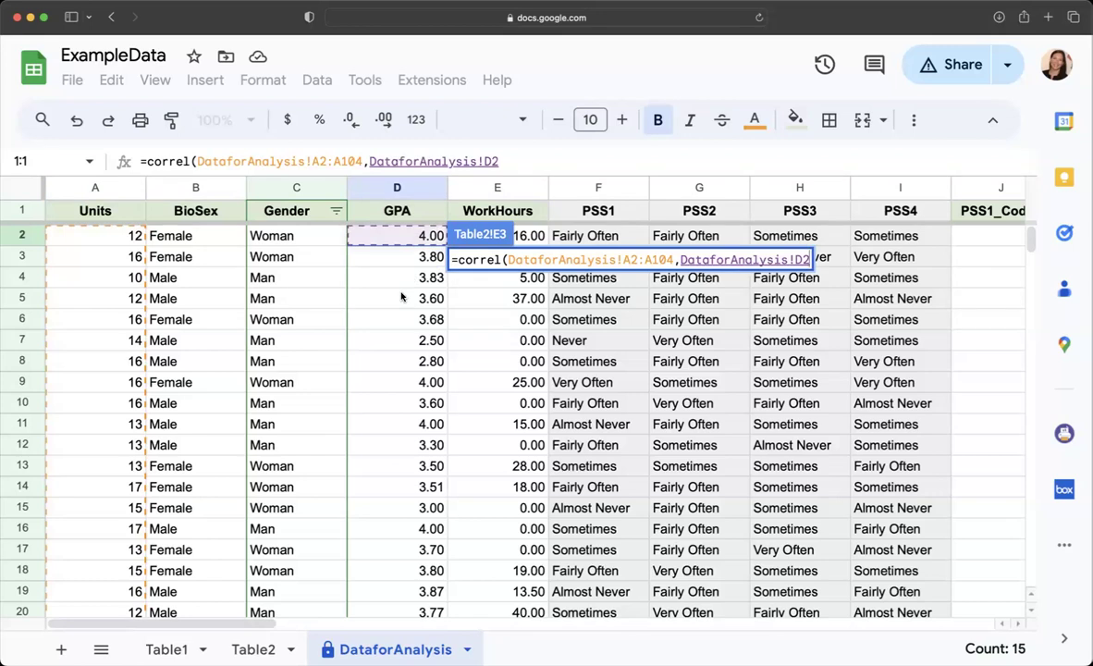
{"action": "type", "text": ":"}
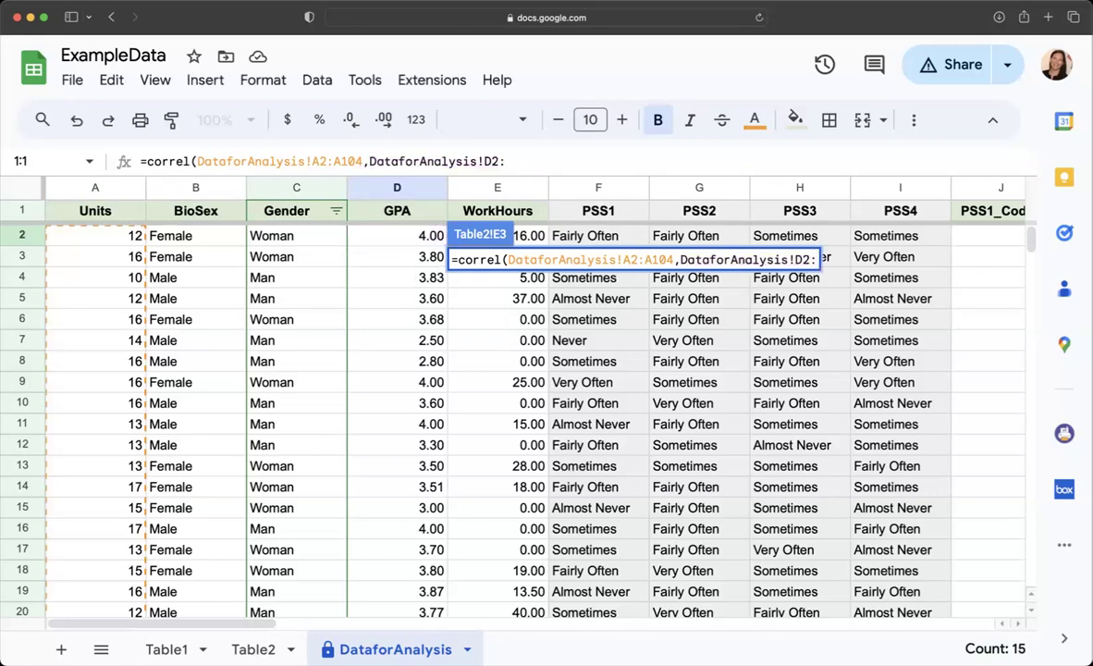
{"action": "type", "text": "D104"}
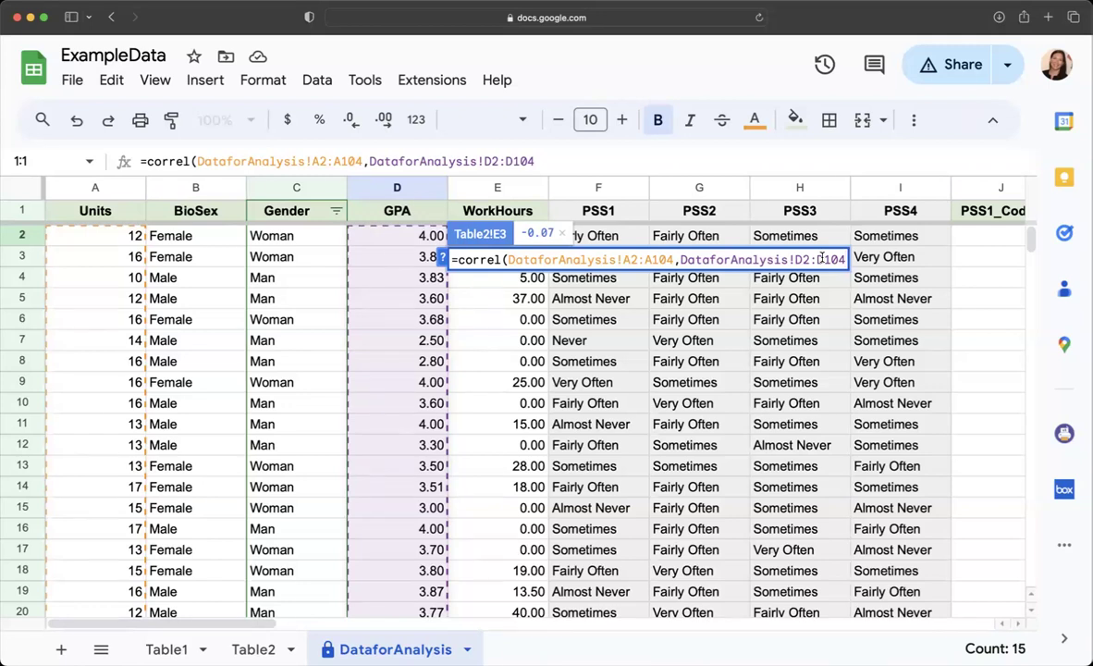
{"action": "type", "text": ")"}
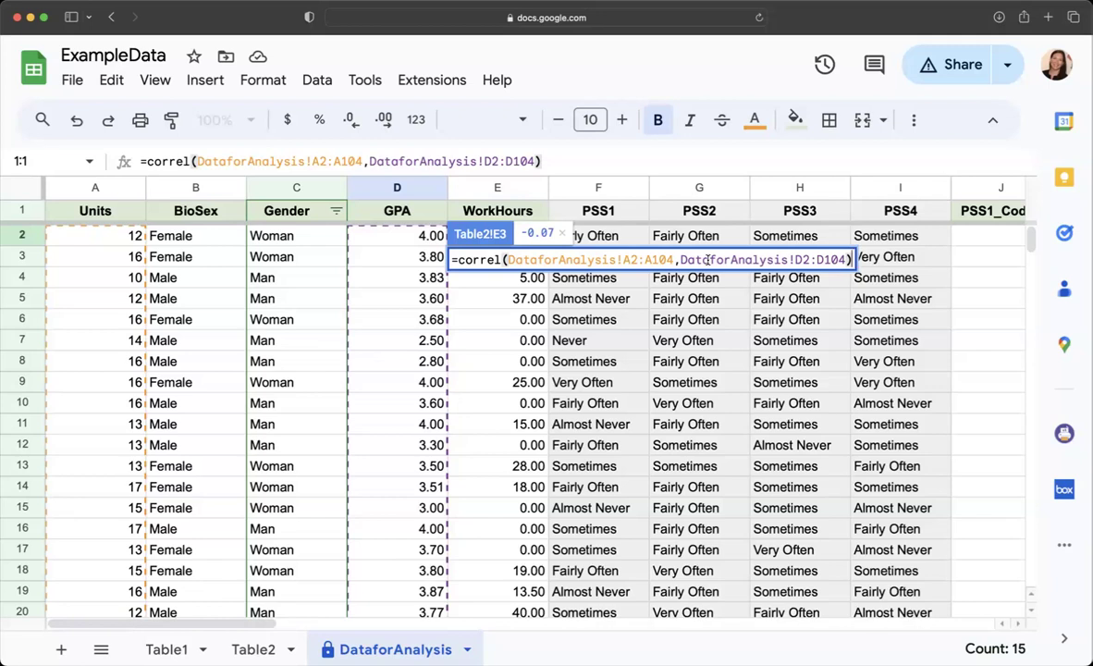
{"action": "key", "text": "Return"}
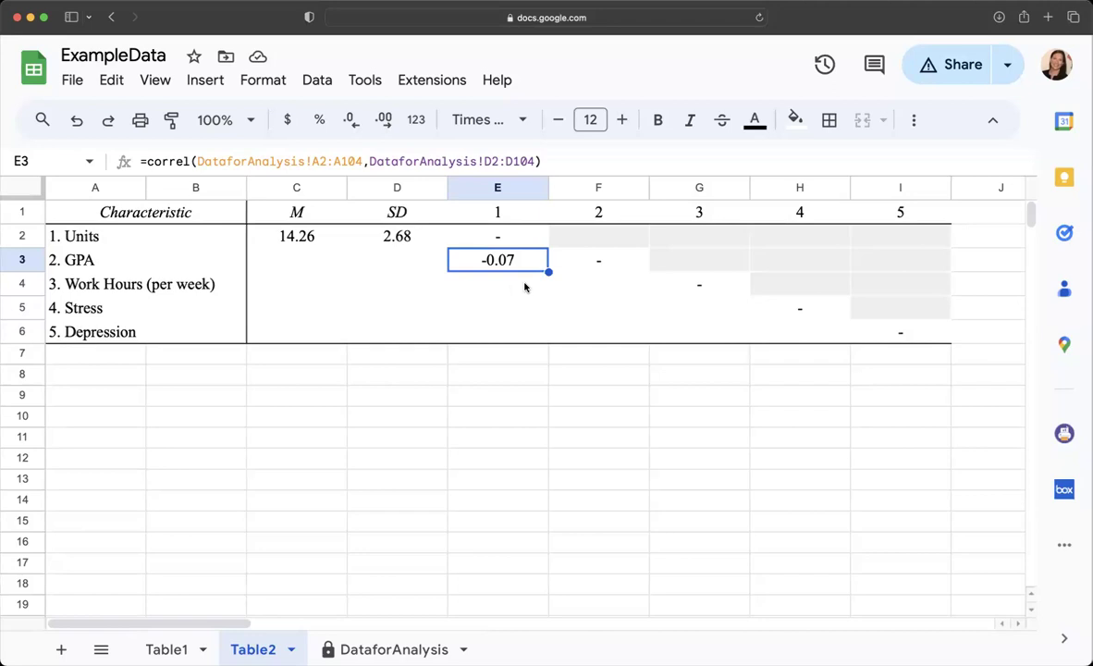
Review the empty correlation cells E4 to E6, the shaded cells above the diagonal and the dashes along it to I6.
{"action": "left_click", "coordinate": [498, 286]}
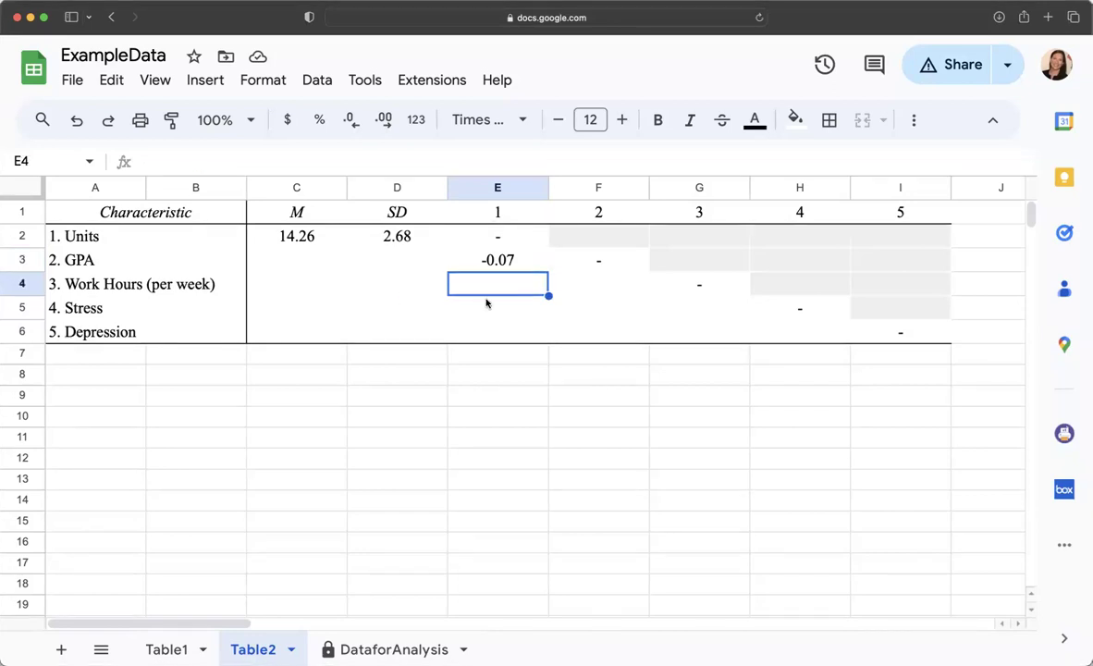
{"action": "left_click", "coordinate": [488, 303]}
{"action": "left_click", "coordinate": [494, 335]}
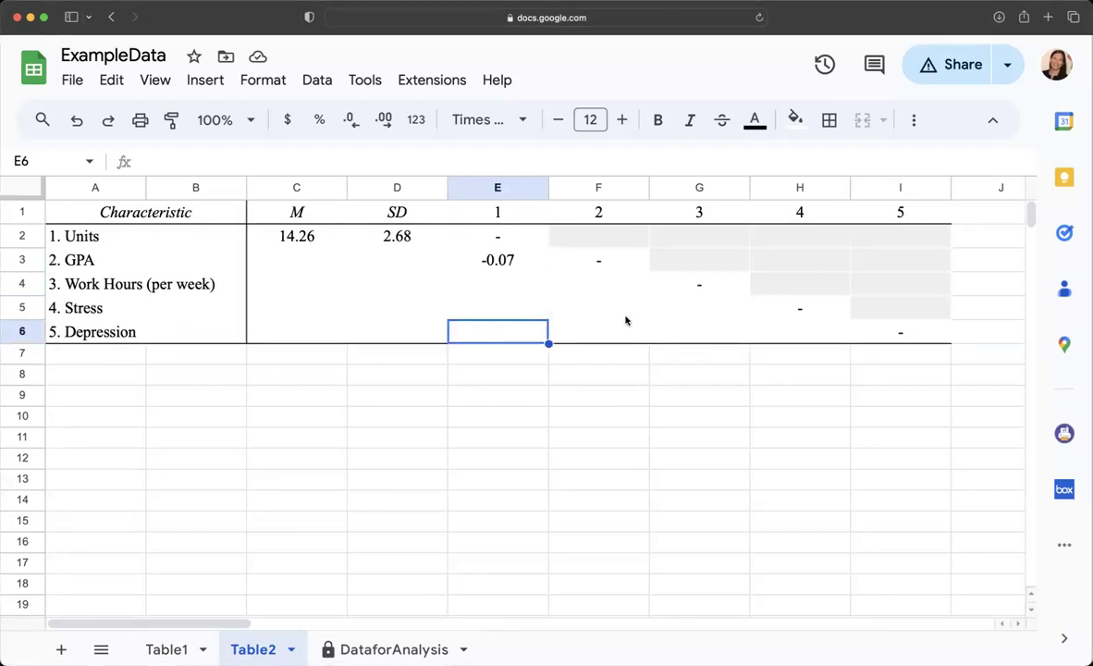
{"action": "left_click_drag", "start_coordinate": [559, 236], "coordinate": [914, 250]}
{"action": "left_click", "coordinate": [637, 263]}
{"action": "left_click", "coordinate": [711, 285]}
{"action": "left_click", "coordinate": [807, 312]}
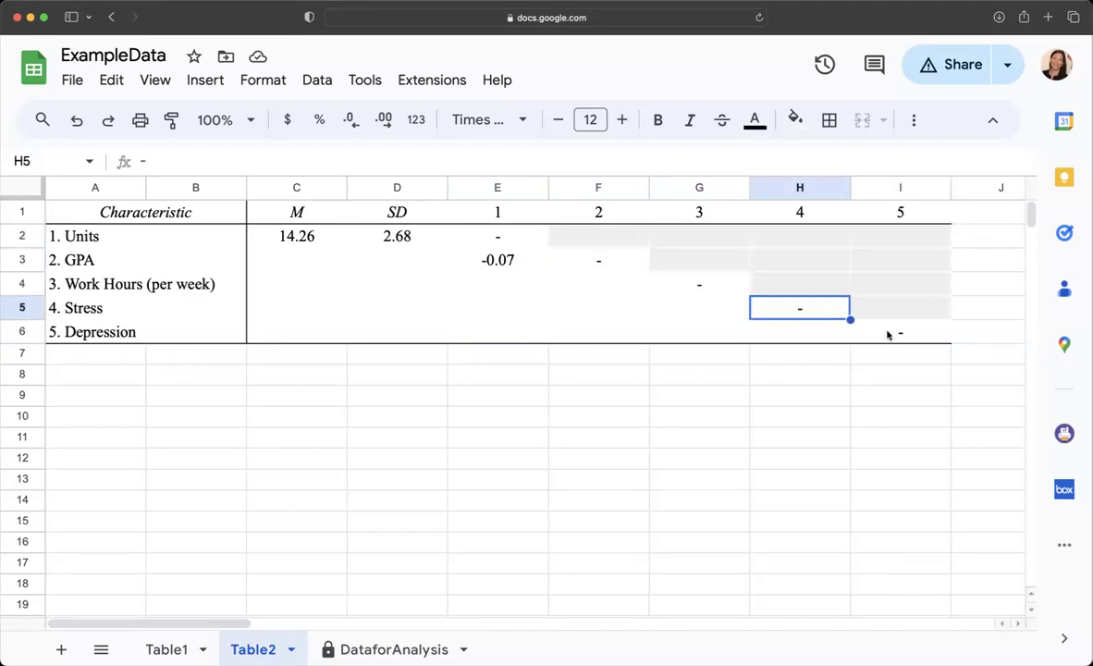
{"action": "left_click", "coordinate": [889, 334]}
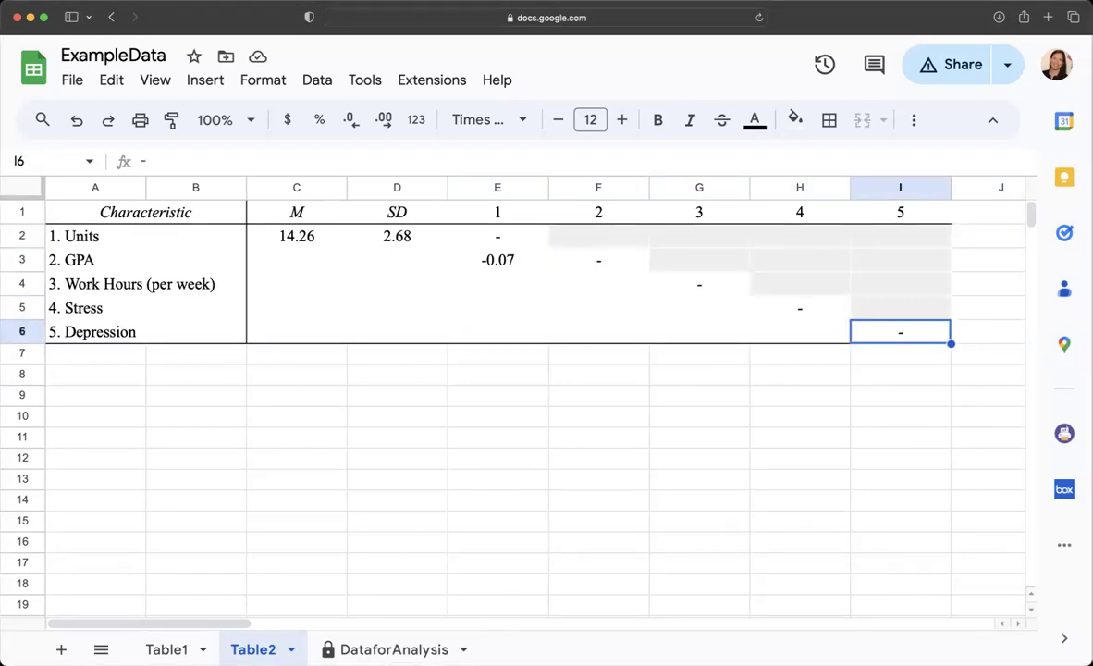